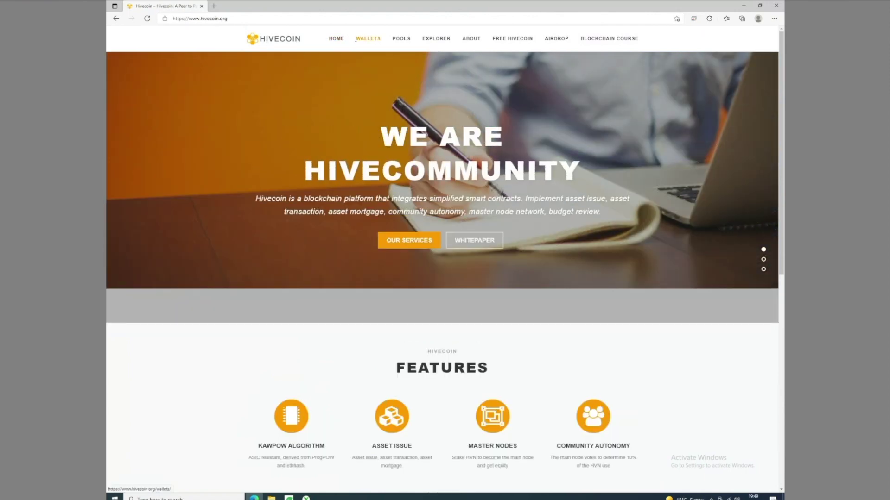
Download the Windows wallet installer from the Hivecoin wallets page and keep the blocked file anyway.
left_click(359, 39)
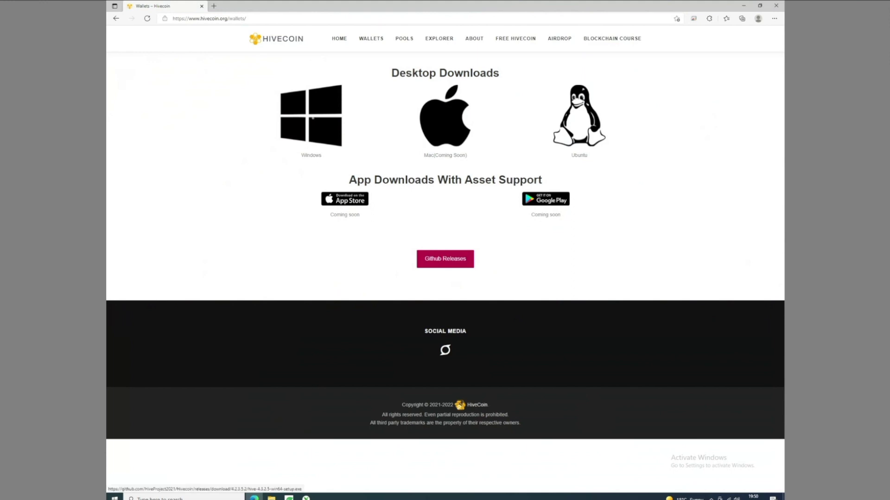
left_click(304, 124)
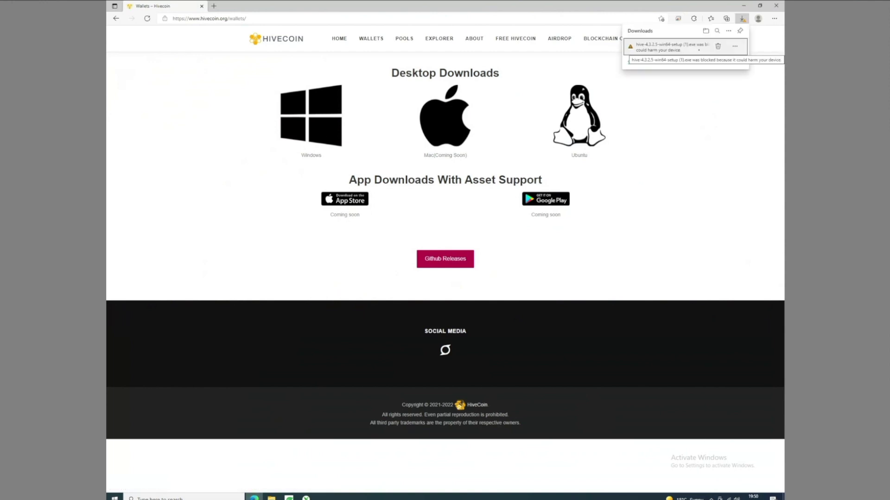
left_click(735, 46)
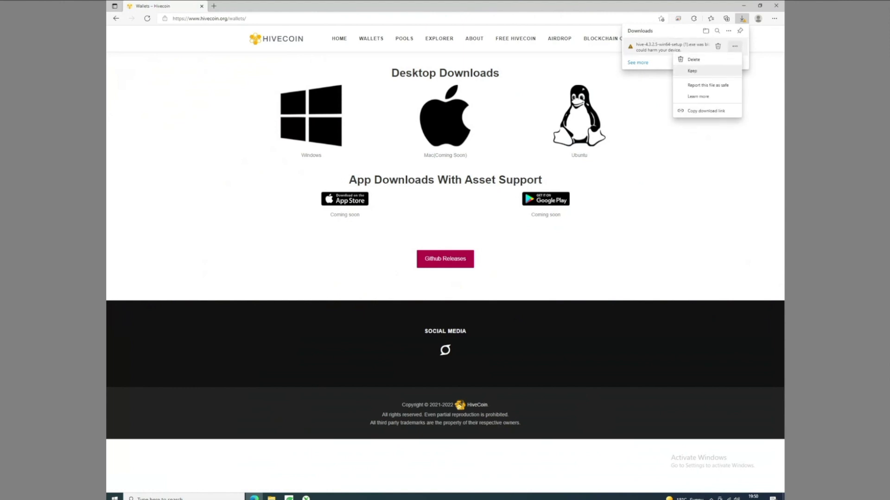
left_click(693, 71)
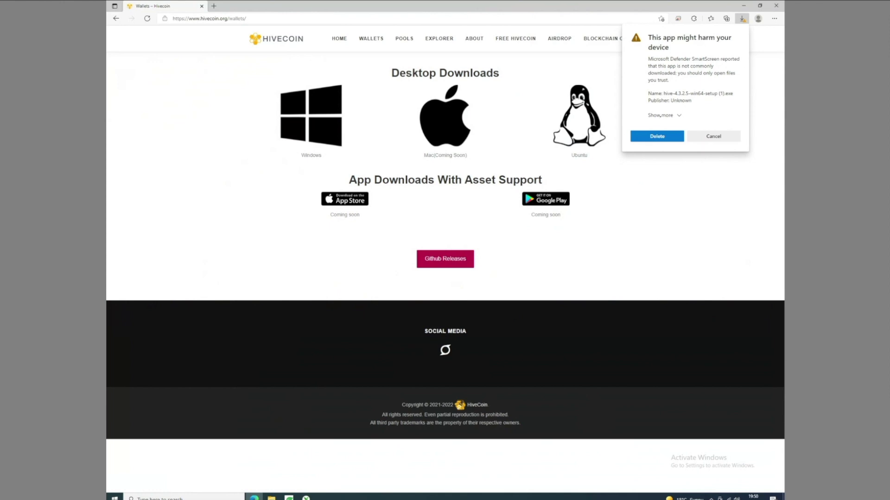
left_click(663, 115)
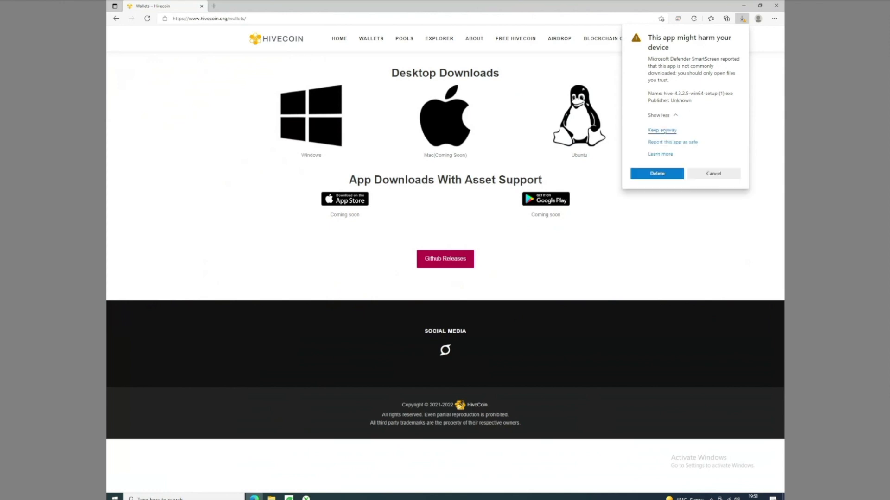
left_click(667, 131)
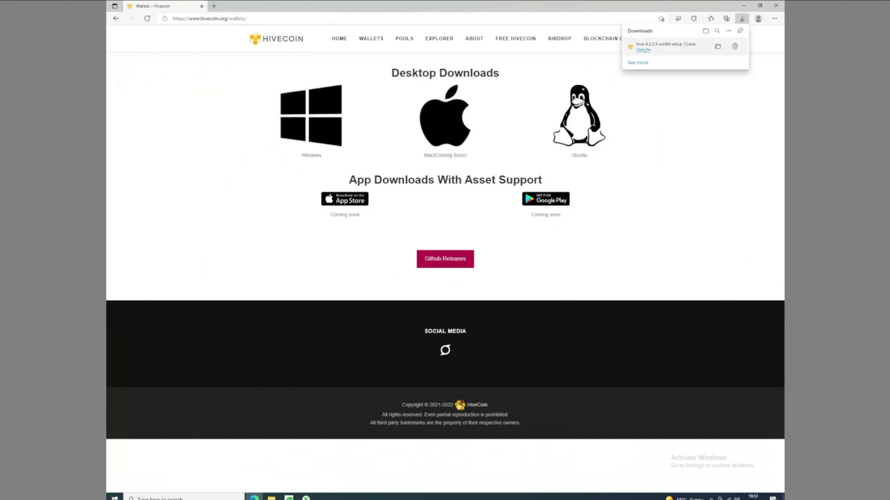
Run the downloaded Hive Core installer despite the SmartScreen warning and allow it to make changes to the device.
left_click(643, 50)
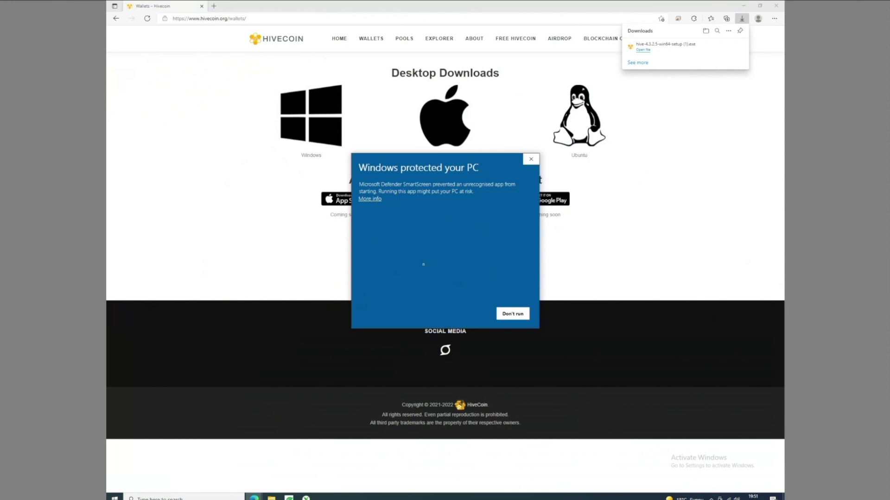
left_click(373, 199)
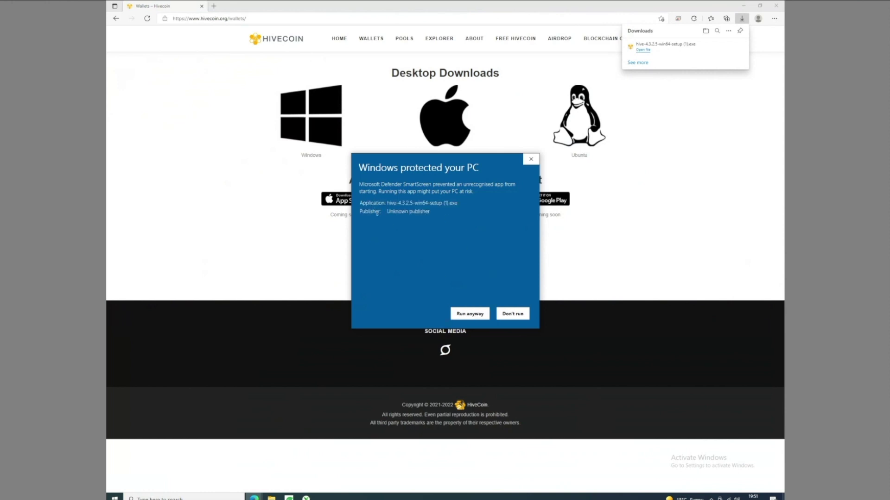
left_click(470, 313)
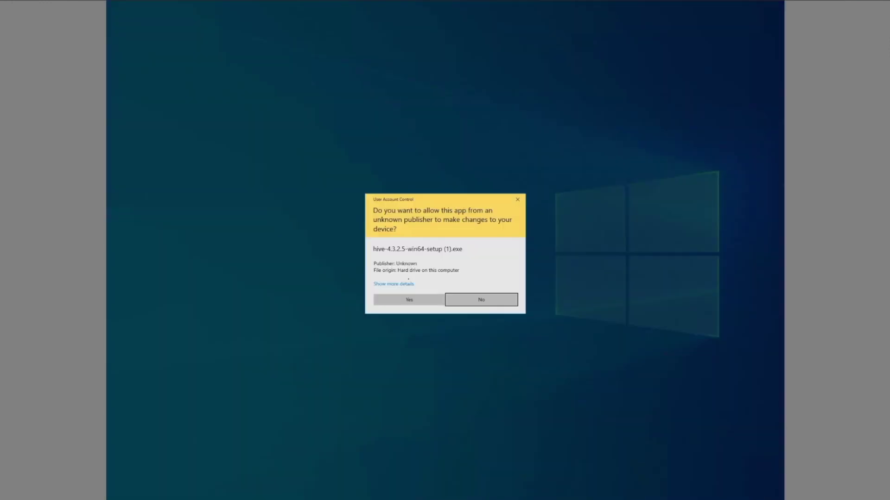
left_click(409, 300)
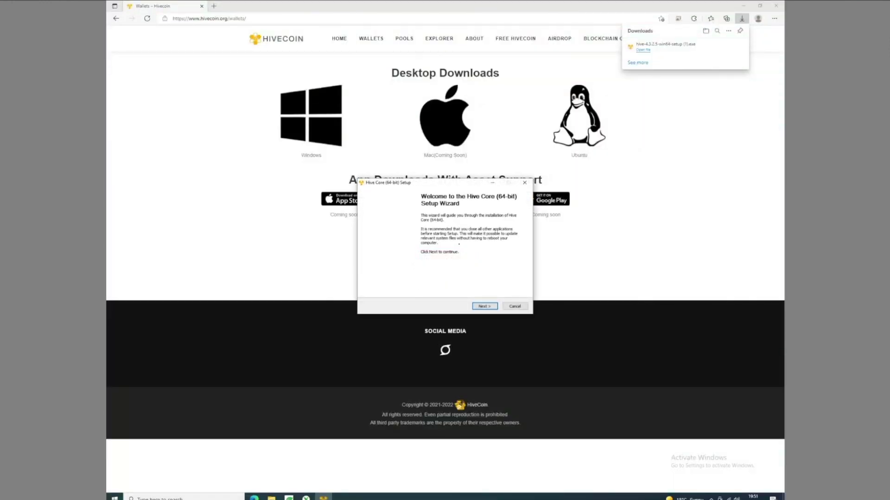
Install Hive Core in the default destination folder without Start Menu shortcuts, and launch it on finishing.
left_click(484, 306)
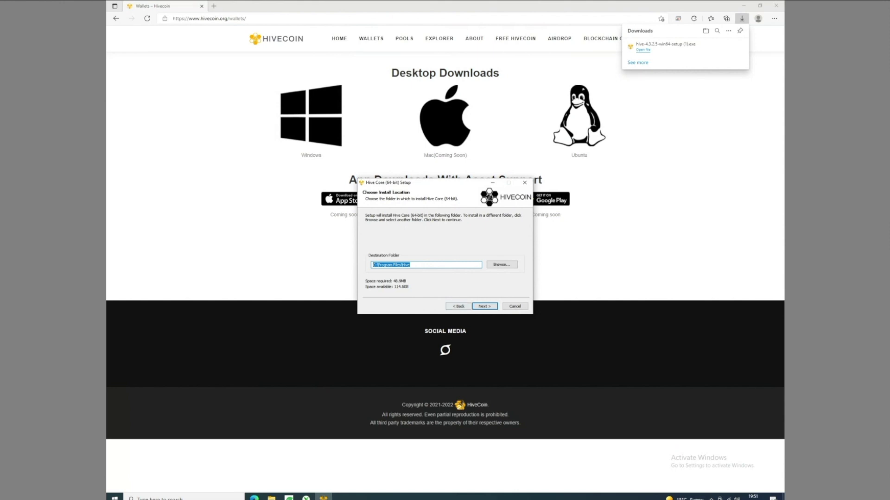
left_click(484, 306)
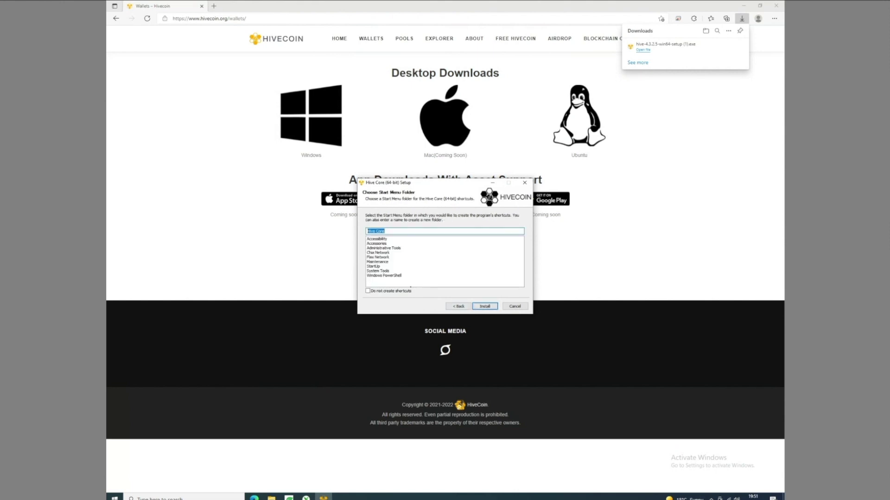
left_click(400, 291)
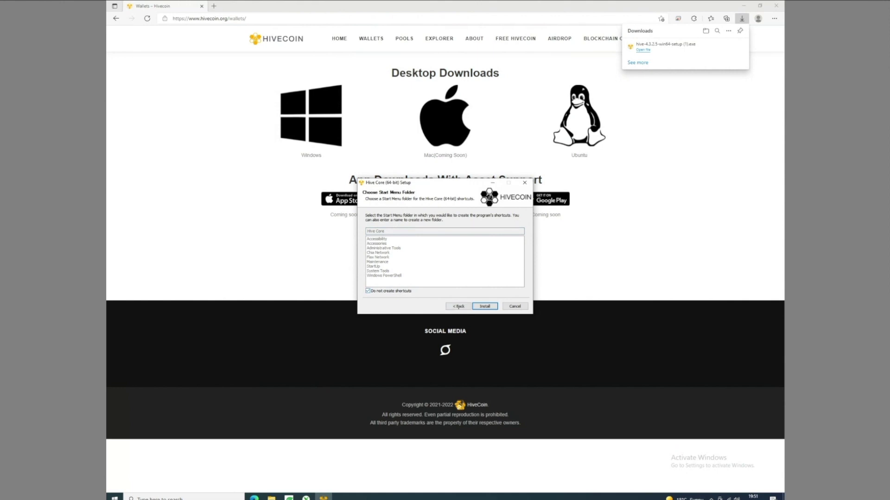
left_click(484, 306)
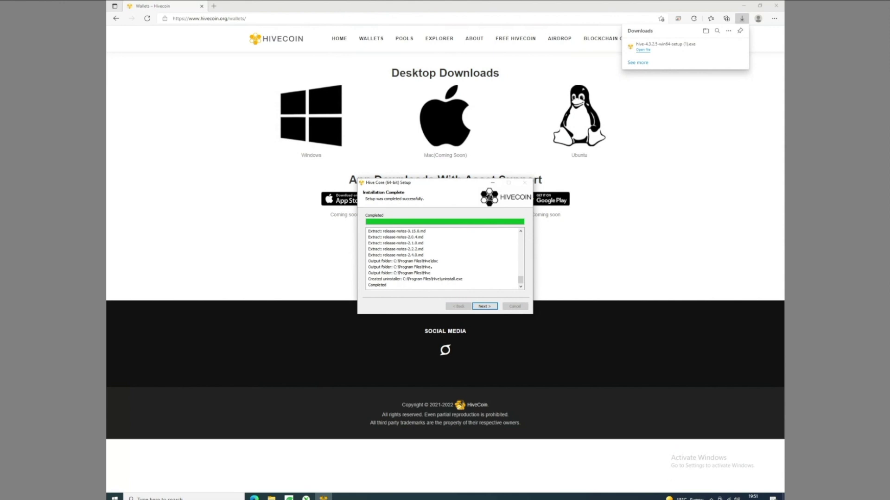
left_click(485, 307)
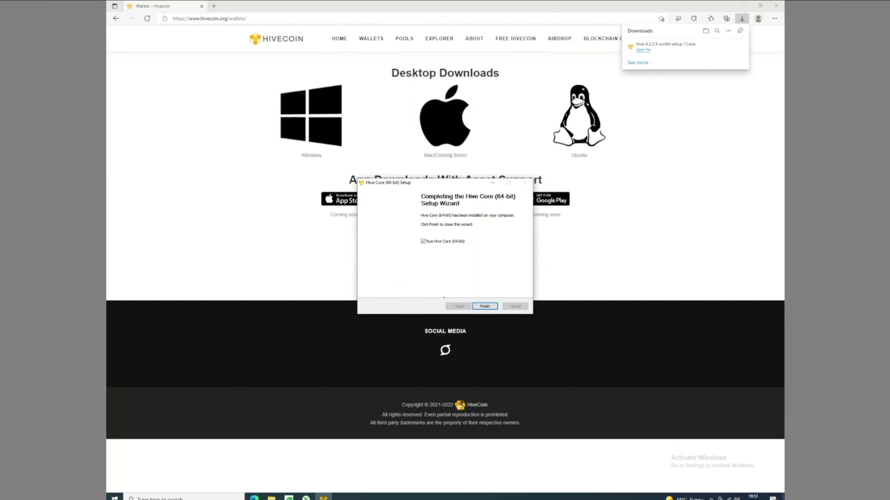
left_click(484, 306)
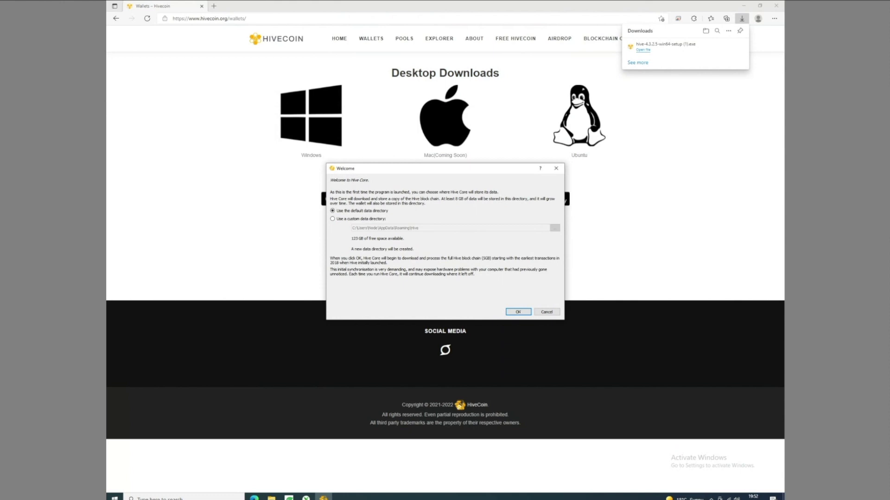
Accept the default data directory for Hive Core and generate a new recovery phrase for the HD wallet.
key("Return")
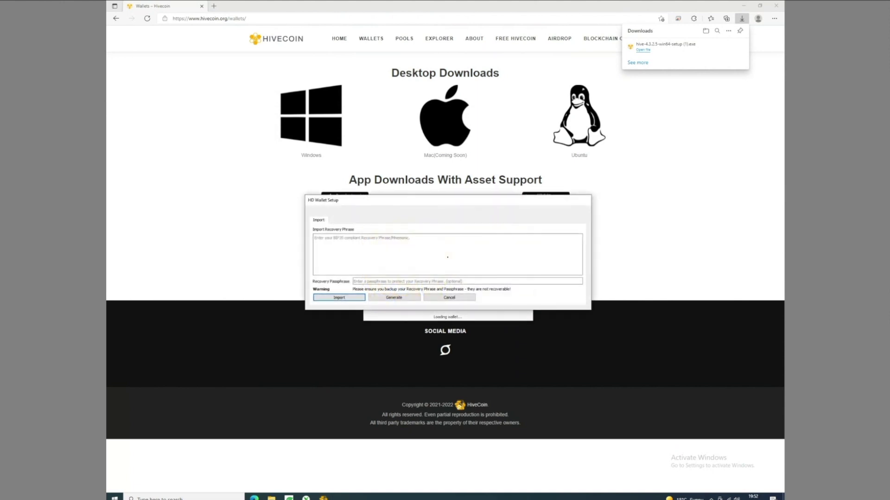
left_click_drag(420, 203, 369, 337)
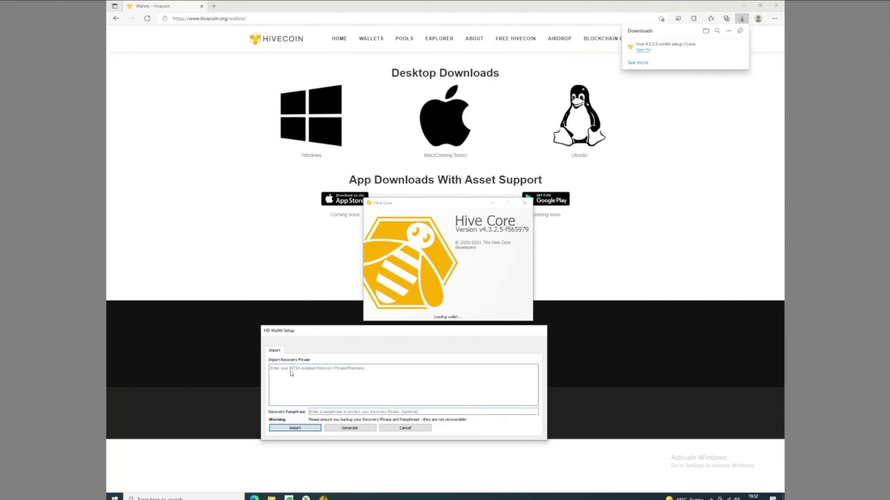
left_click(348, 429)
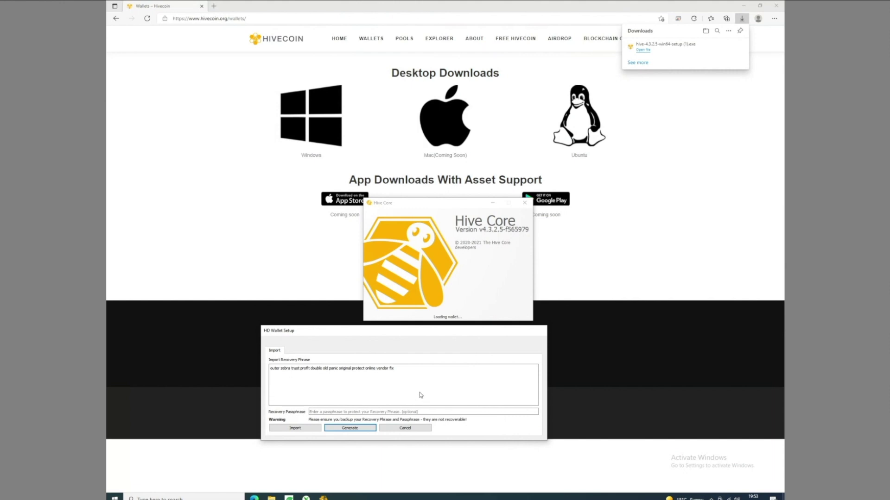
Copy the generated recovery phrase into a blank Notepad document after the label "Mnemonic:", resizing the window to show the whole line.
left_click(406, 369)
left_click_drag(271, 370, 409, 371)
key("ctrl+c")
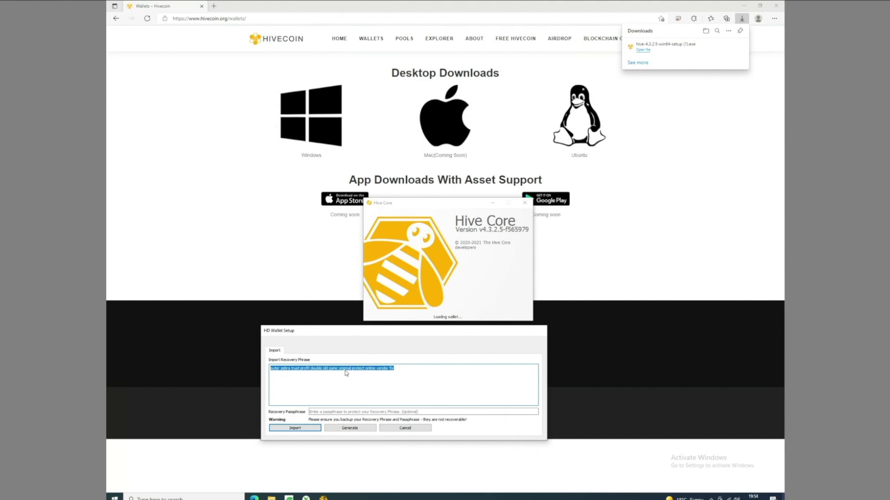
left_click(440, 389)
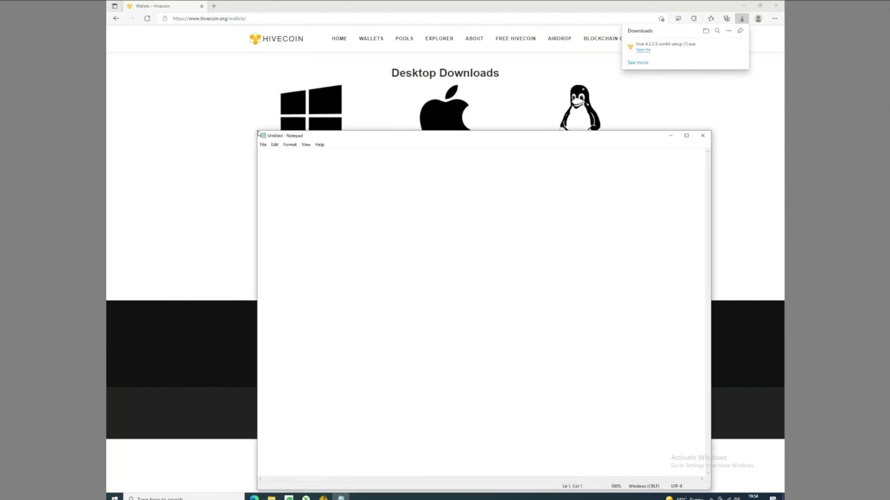
left_click_drag(710, 490, 496, 239)
type("Mnemonic")
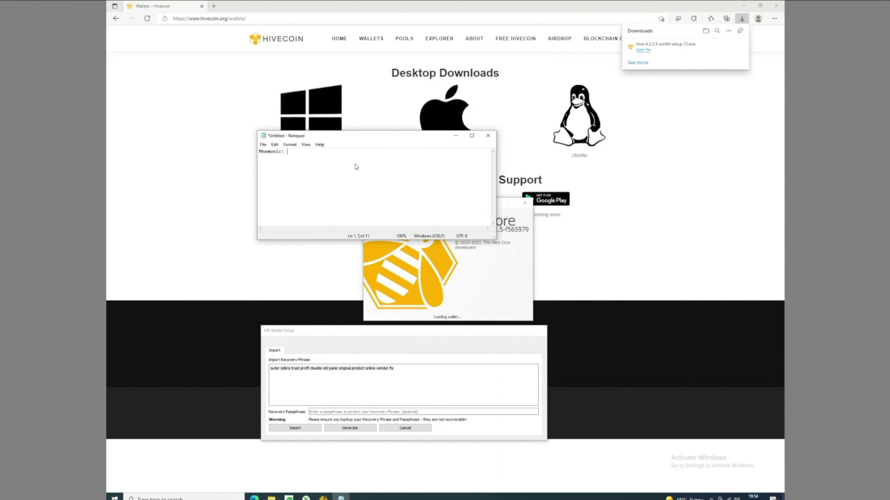
type(":")
key("ctrl+v")
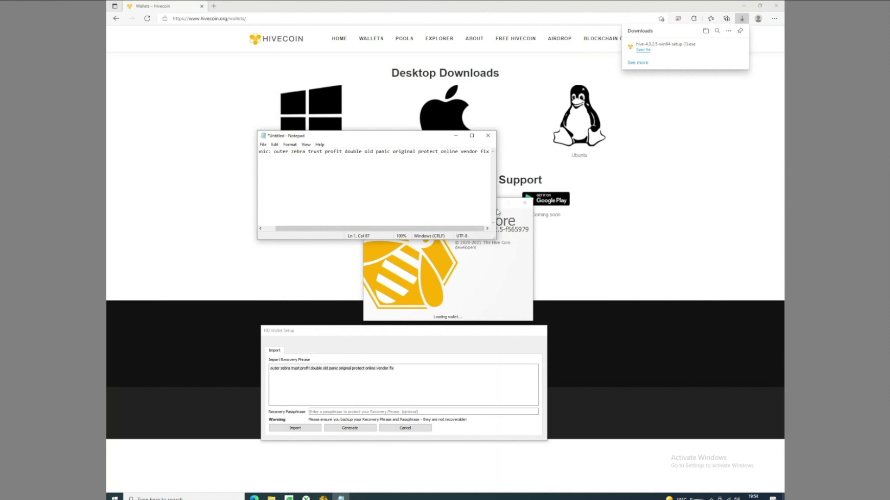
left_click_drag(494, 240, 665, 218)
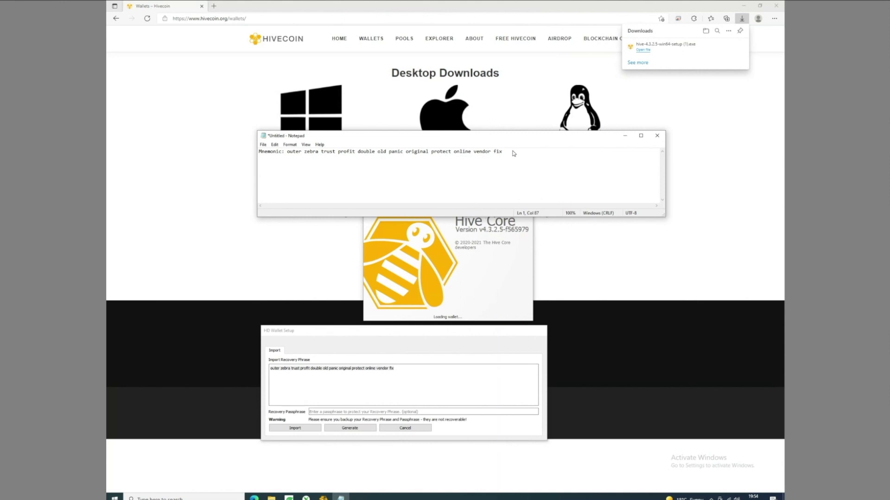
left_click_drag(496, 141, 454, 120)
Cancel the HD wallet setup without a passphrase, agreeing to an automatically generated word list, and hide the wallet's synchronization notice.
left_click(387, 412)
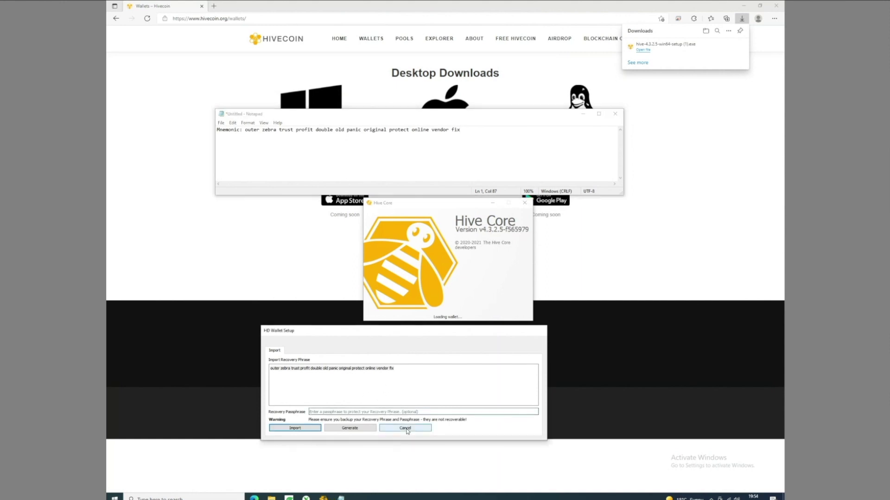
left_click(401, 429)
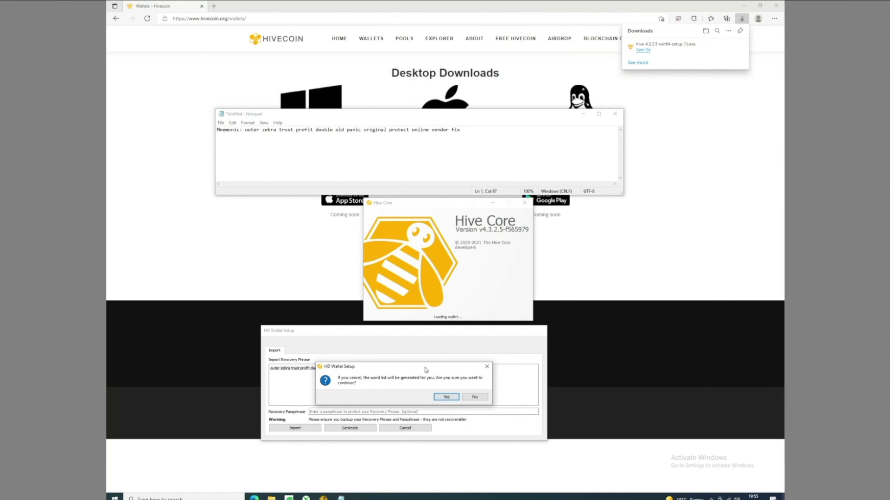
left_click_drag(426, 369, 409, 395)
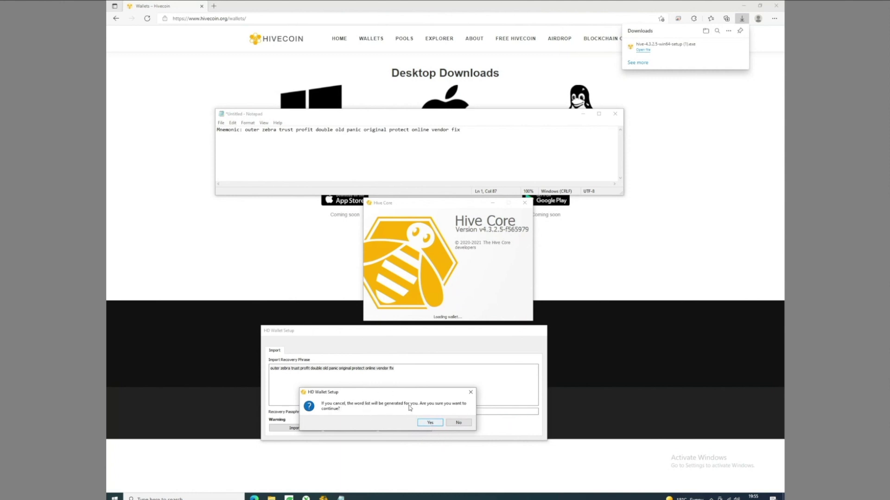
left_click(436, 423)
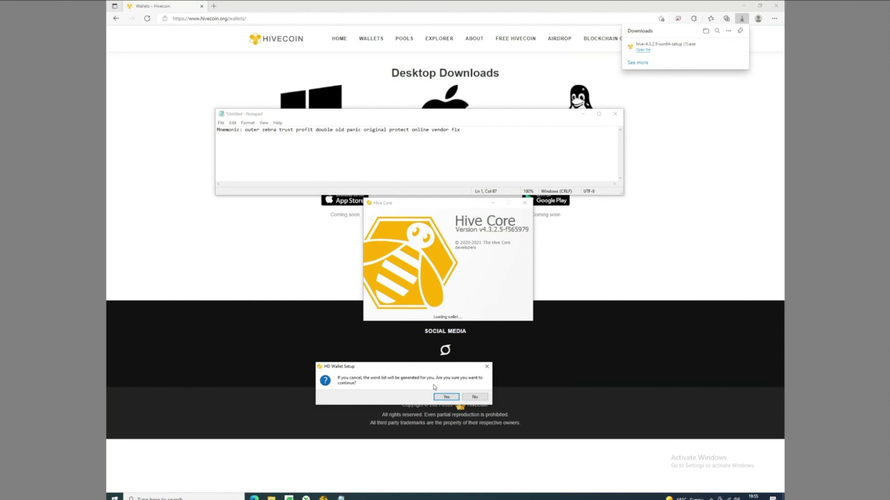
left_click(449, 398)
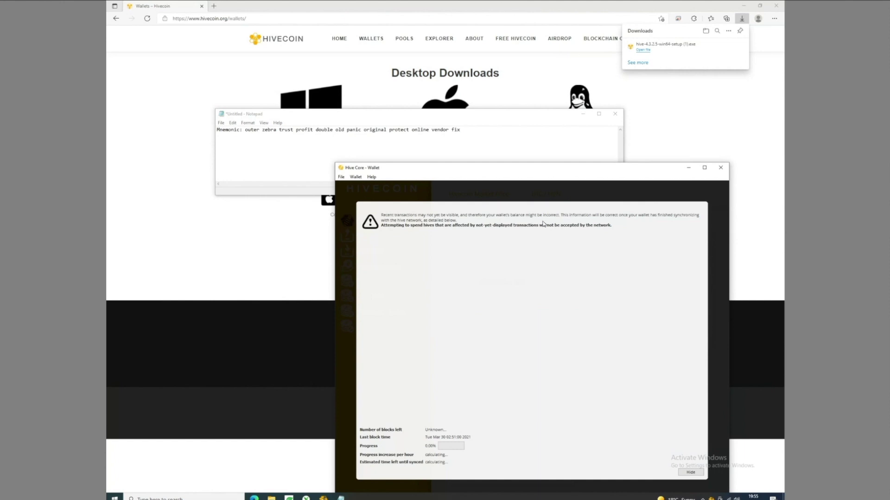
left_click_drag(538, 169, 470, 141)
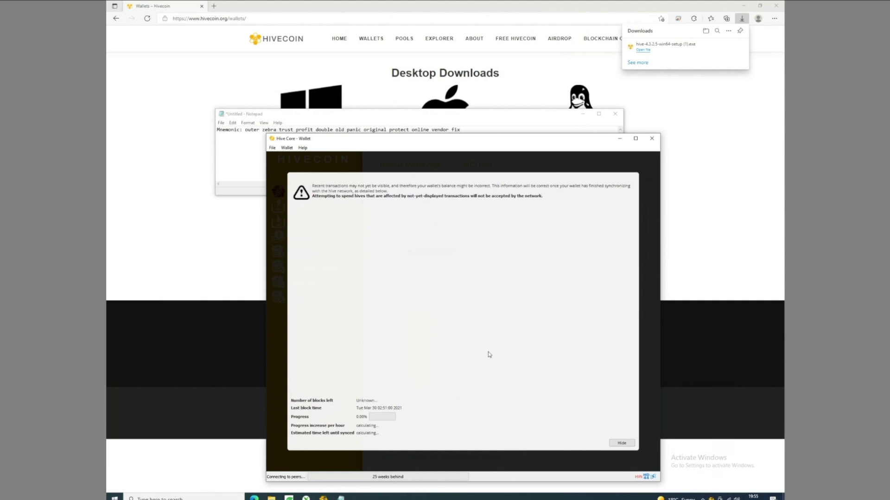
left_click(621, 444)
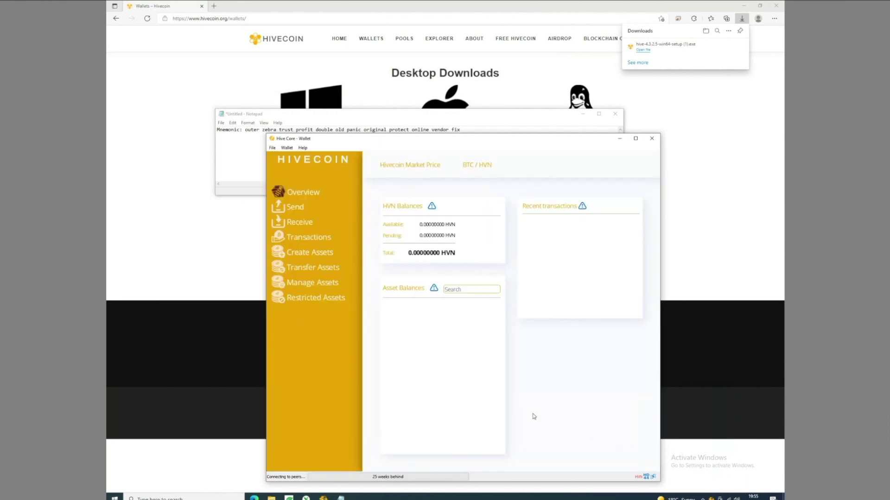
Create a receiving payment request labelled "Miner" with the message "Mining income" and no amount, and close its payment details.
left_click(300, 224)
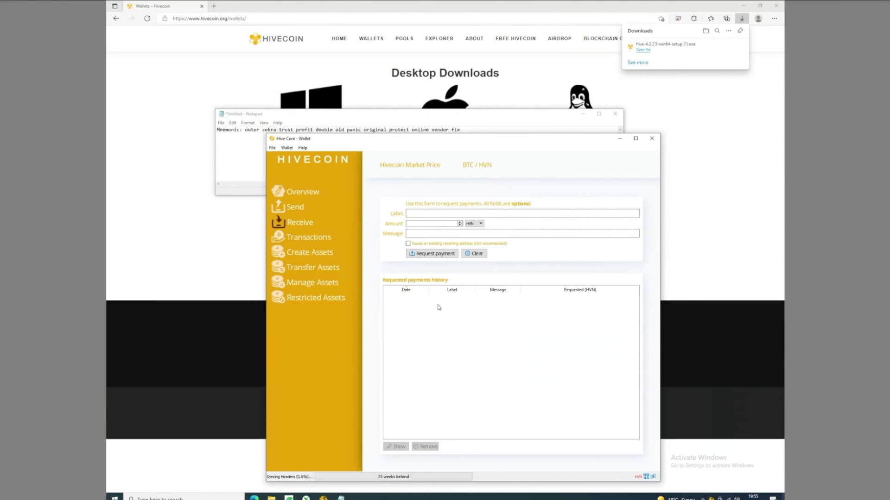
left_click(426, 215)
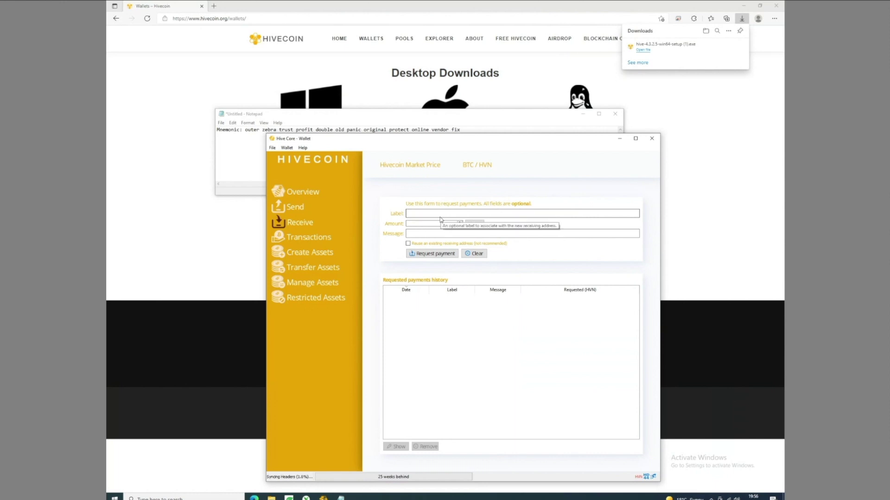
left_click(440, 217)
type("Miner")
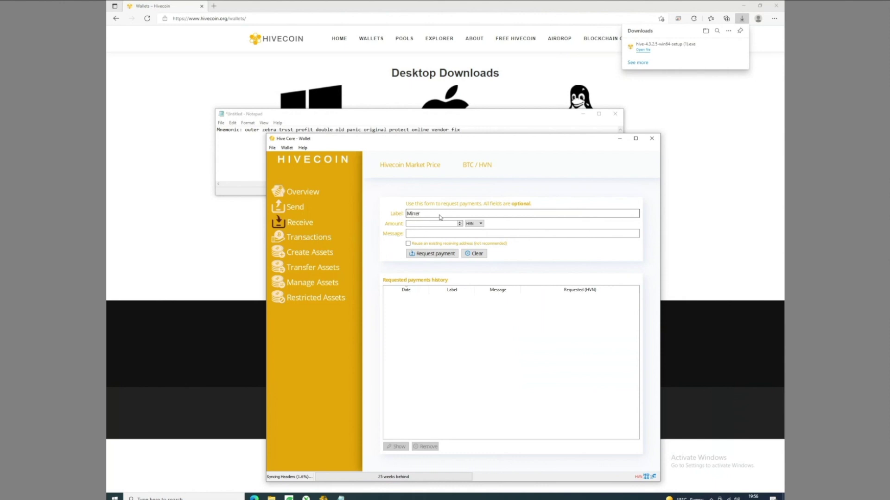
left_click(430, 235)
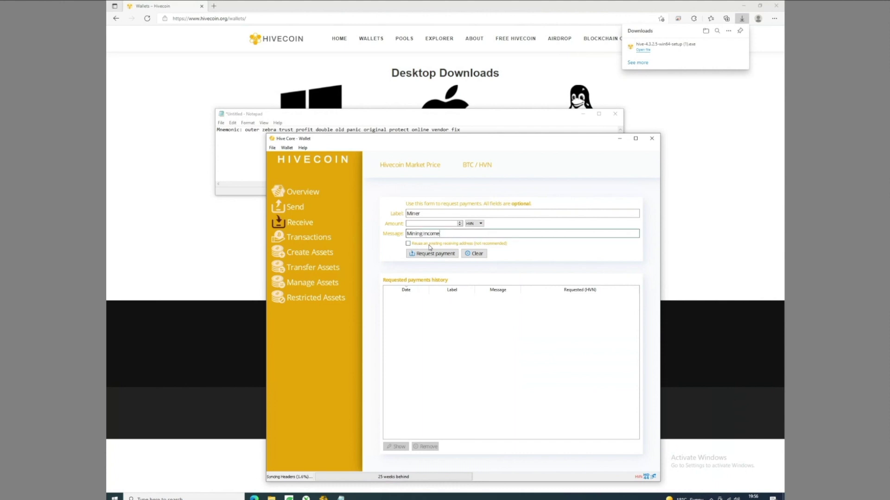
left_click(422, 215)
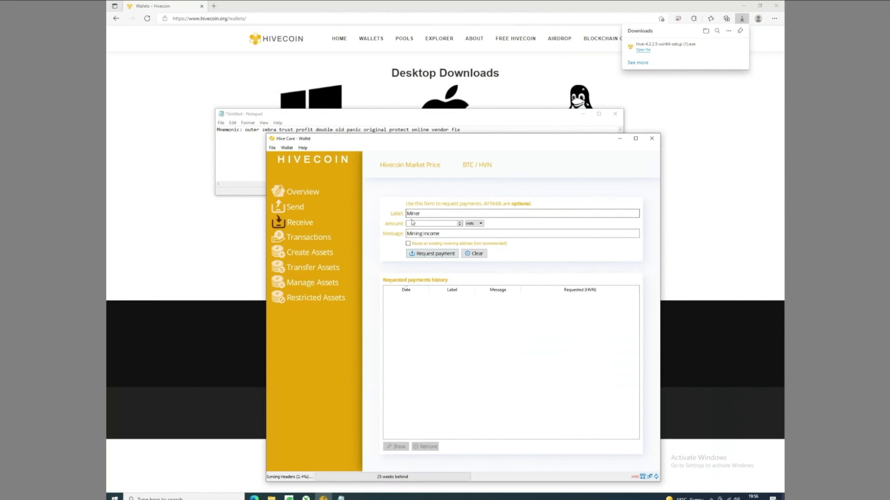
left_click(424, 255)
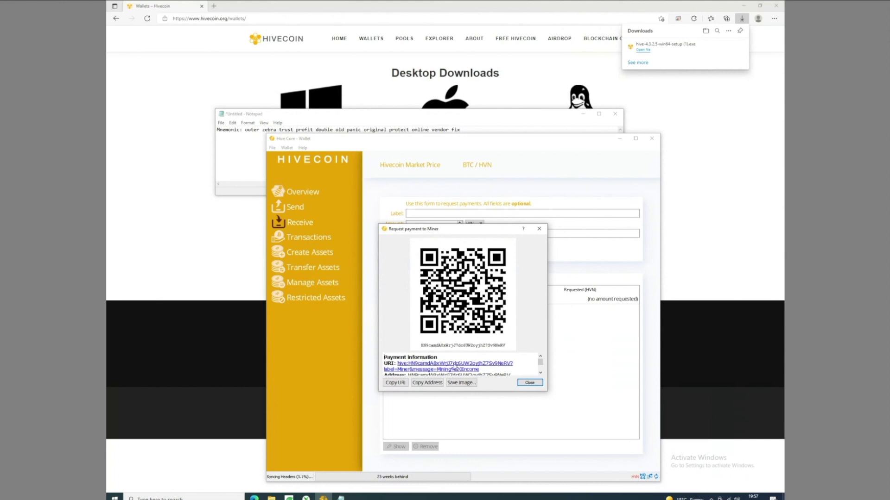
left_click(520, 383)
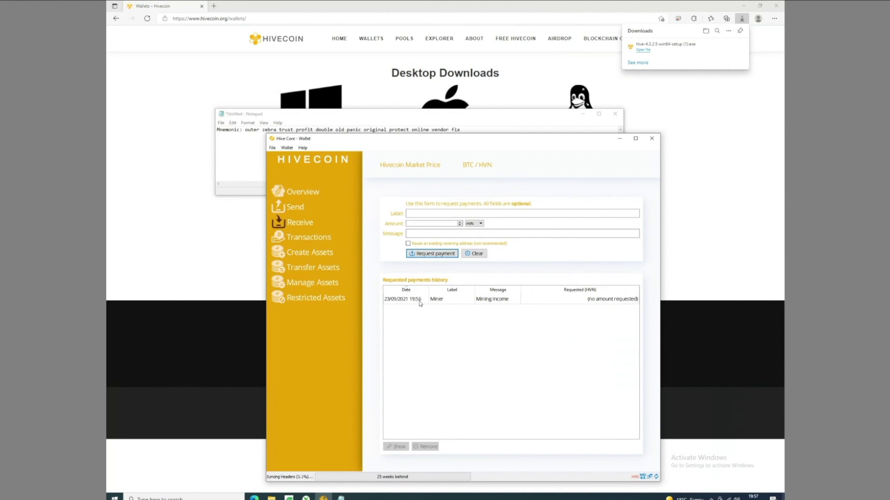
Copy the URI of the Miner payment request and paste it into the empty Message field of the request form.
left_click(446, 302)
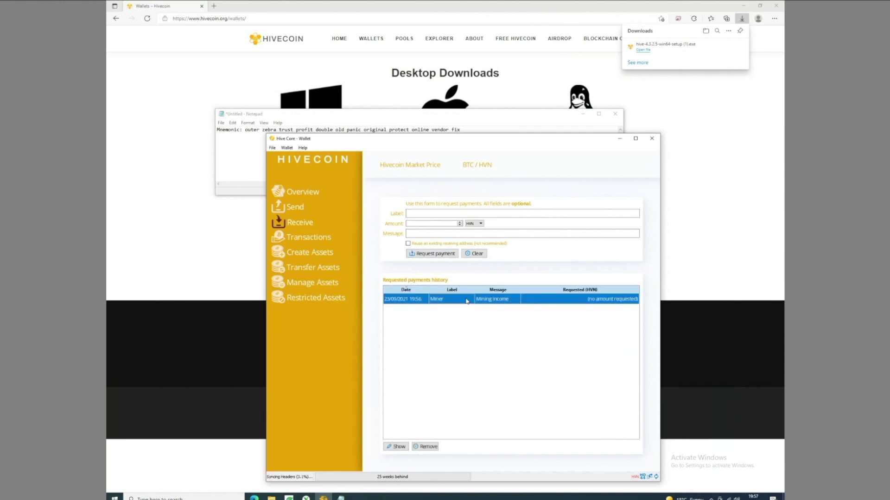
right_click(466, 301)
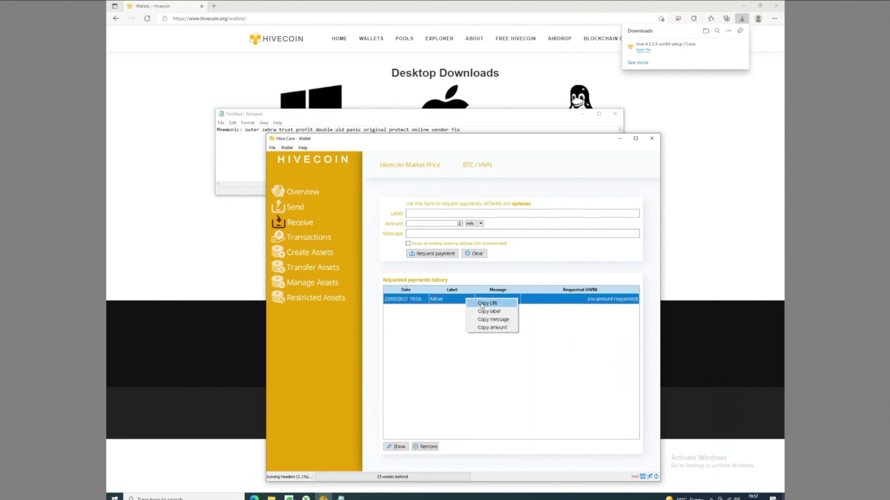
left_click(482, 304)
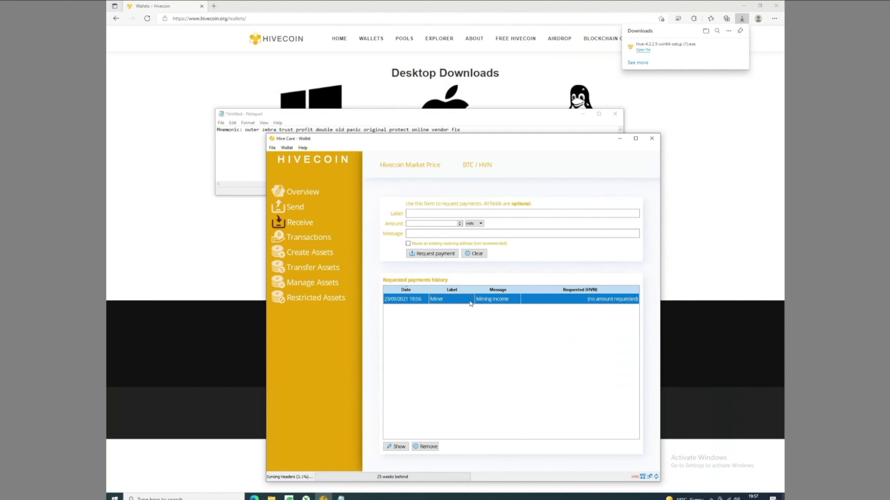
left_click(436, 234)
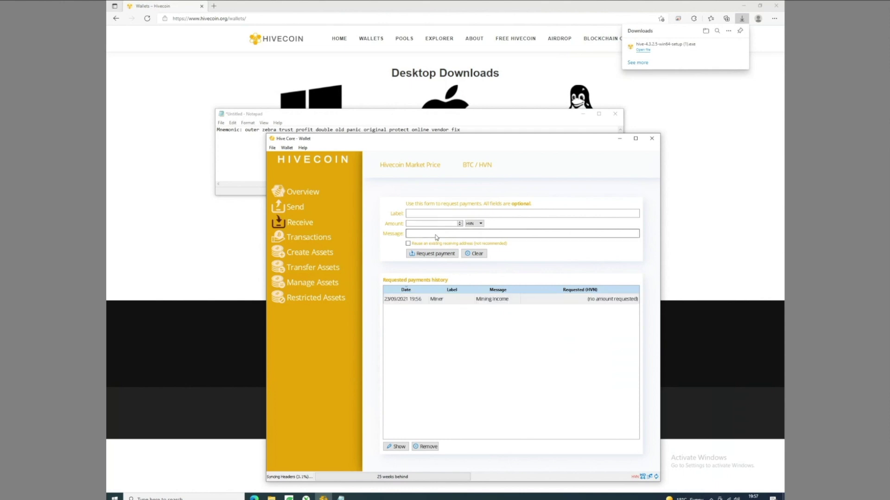
key("ctrl+v")
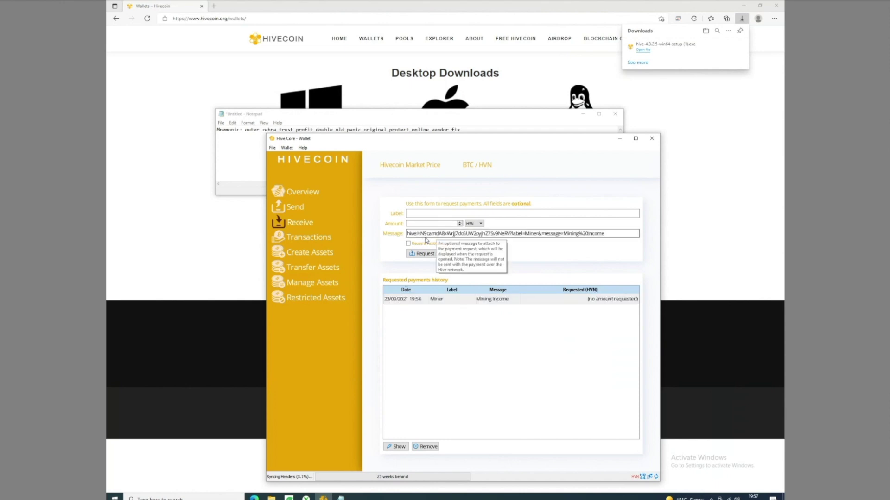
Trim the pasted URI to the bare wallet address by removing its label text and "hive:" prefix, and cut the address to the clipboard.
left_click_drag(636, 241, 512, 239)
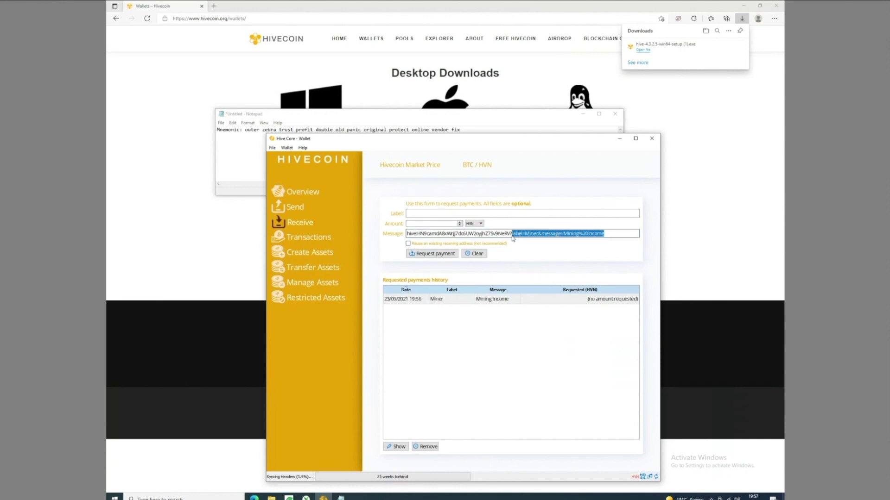
key("BackSpace")
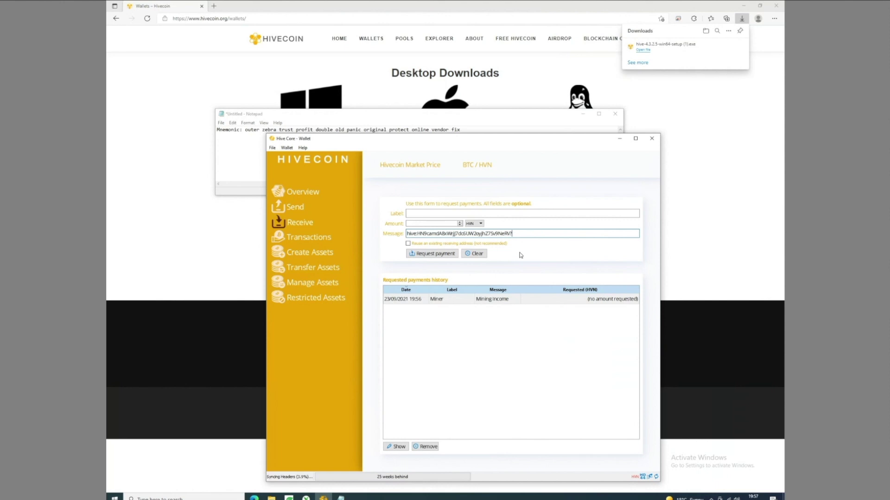
left_click_drag(418, 235, 402, 237)
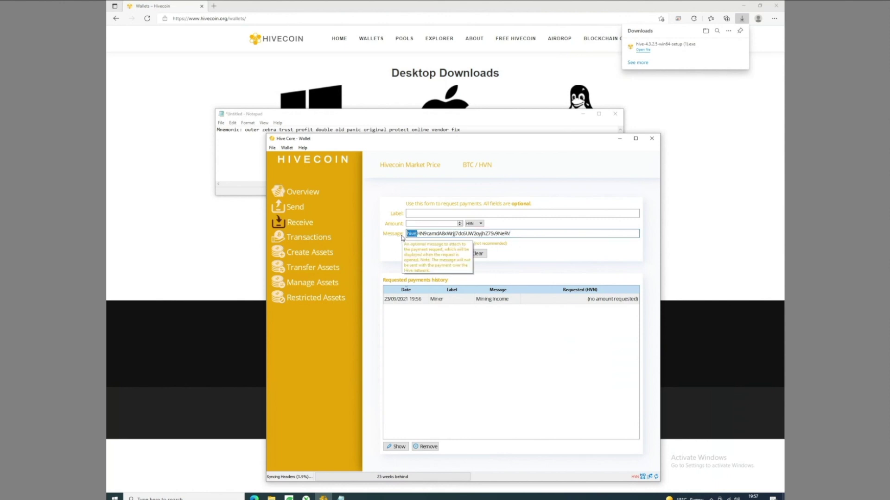
key("BackSpace")
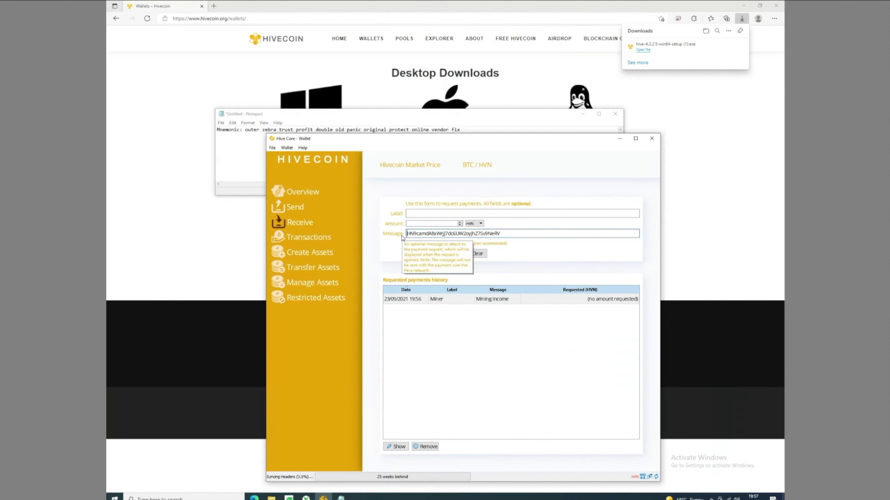
double_click(435, 235)
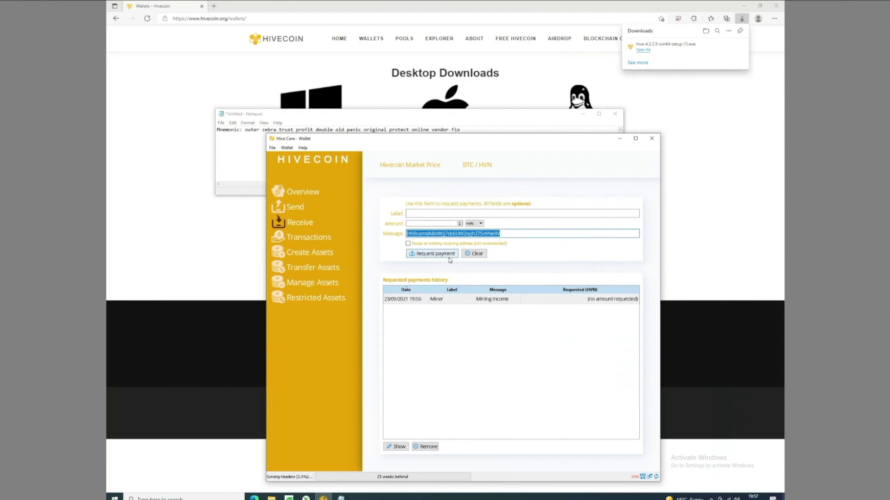
key("ctrl+x")
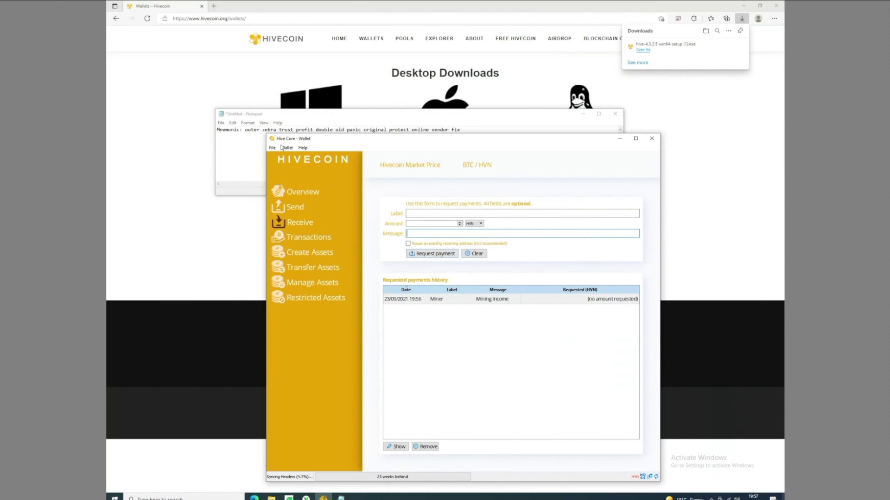
Switch to Notepad, move its window away from the wallet window, and return to Hive Core.
left_click(291, 123)
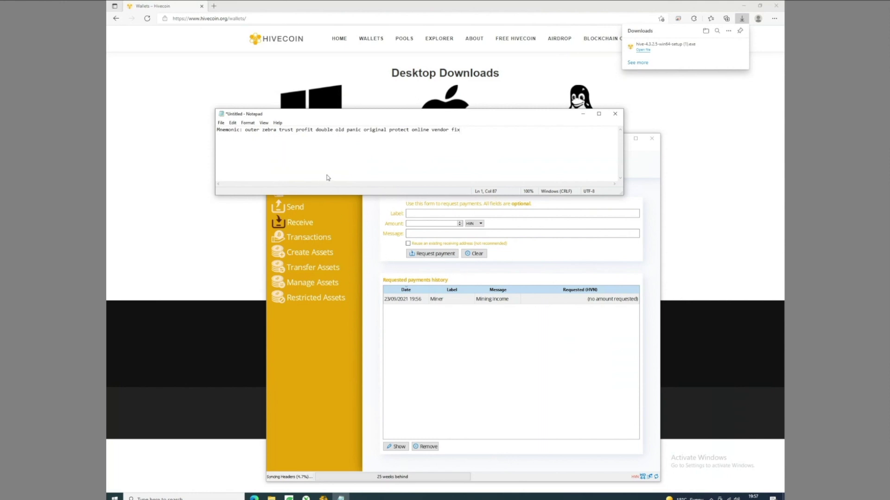
left_click_drag(345, 117, 270, 106)
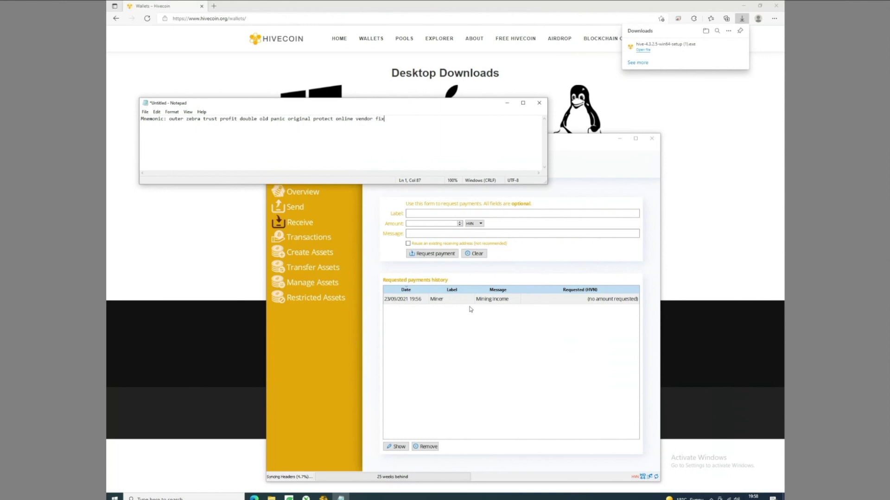
left_click(337, 357)
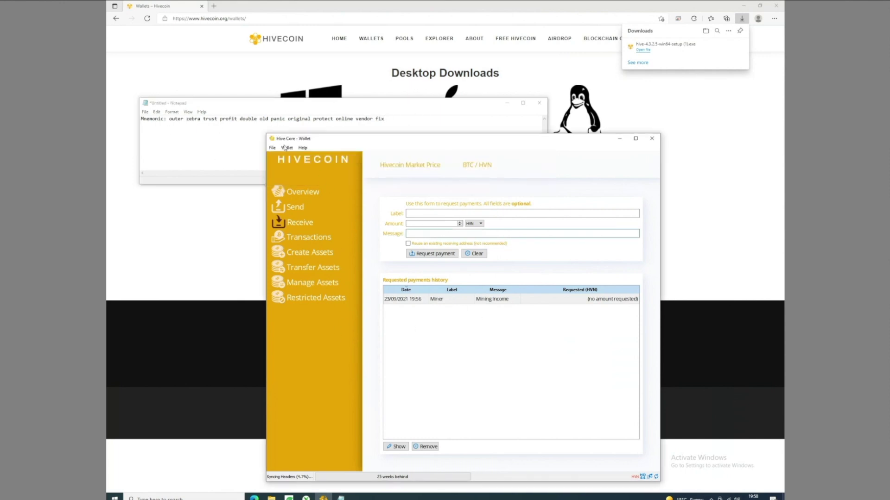
Open the Hive Core debug console and run the command getmywords.
left_click(304, 149)
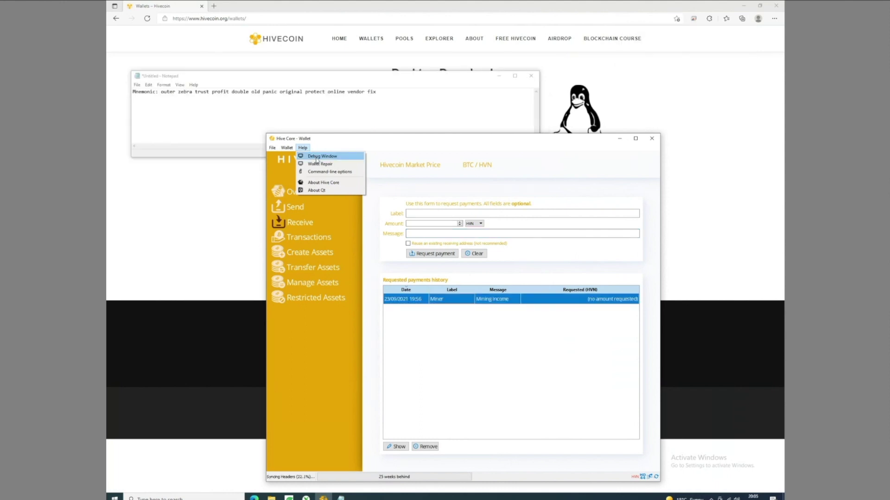
left_click(317, 157)
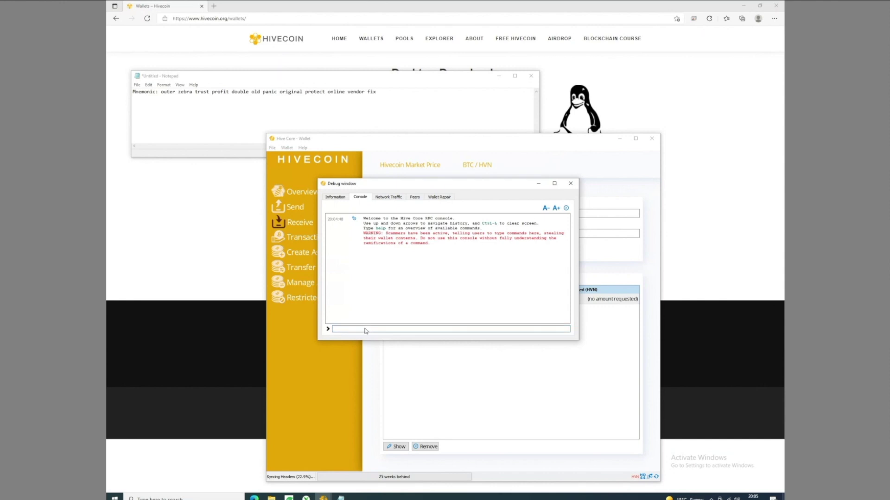
type("getmy")
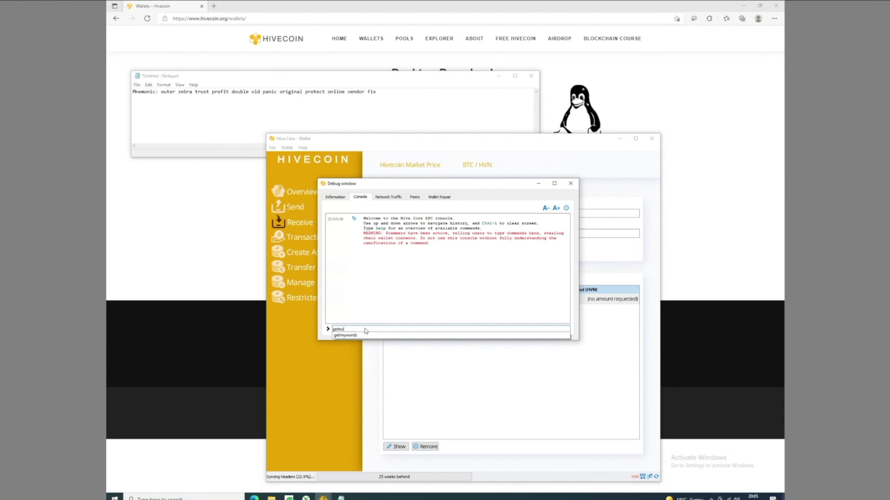
type("words")
key("Return")
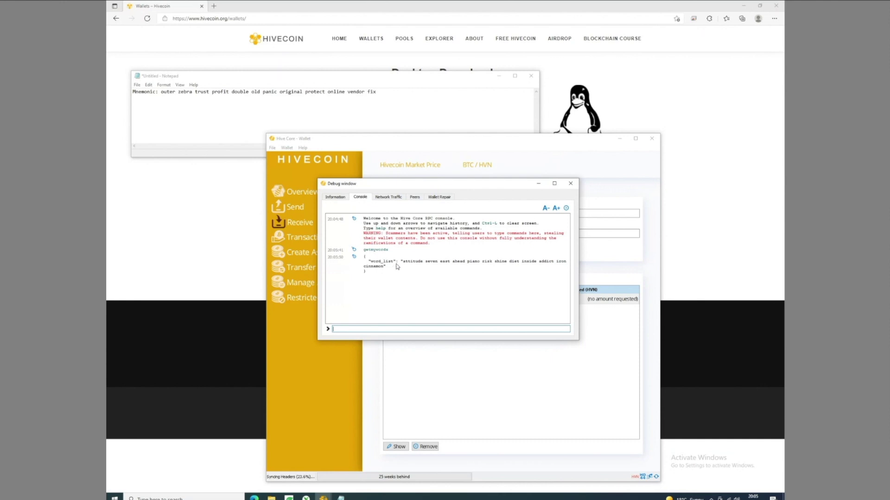
Copy the recovery phrase from the console output into Notepad on a second line after the label "Mnemonic:".
left_click_drag(403, 262, 384, 268)
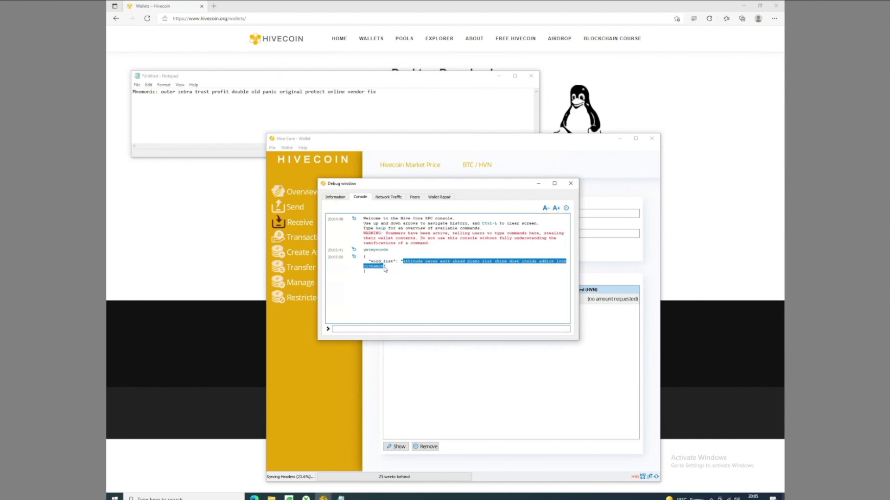
right_click(379, 269)
left_click(388, 271)
left_click(255, 116)
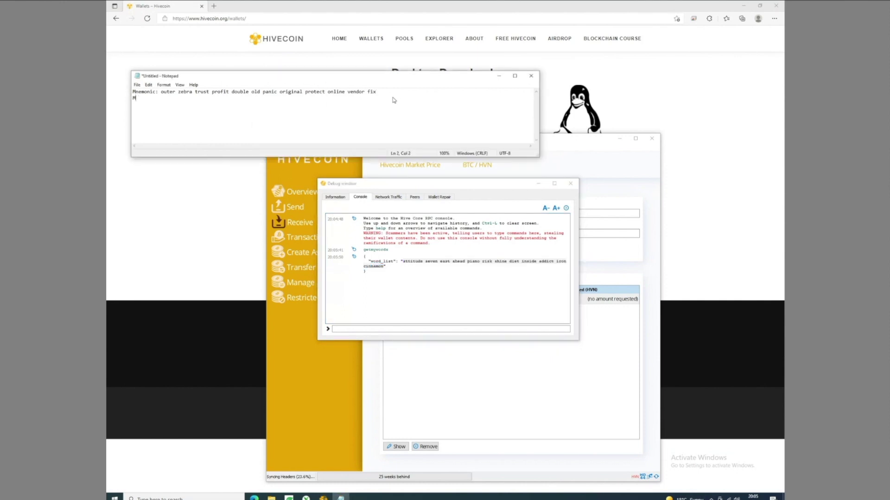
key("ctrl+v")
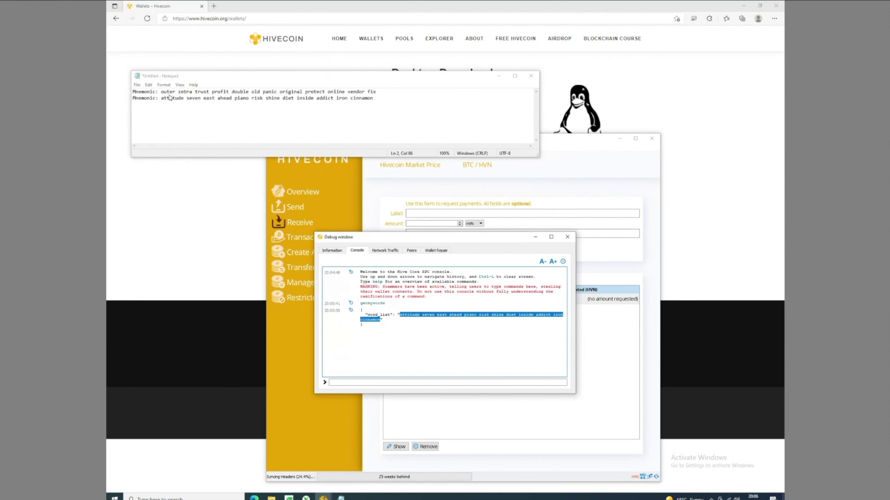
Compare the two recovery phrases in Notepad with the console's word list, and close the debug window.
left_click_drag(163, 92, 379, 92)
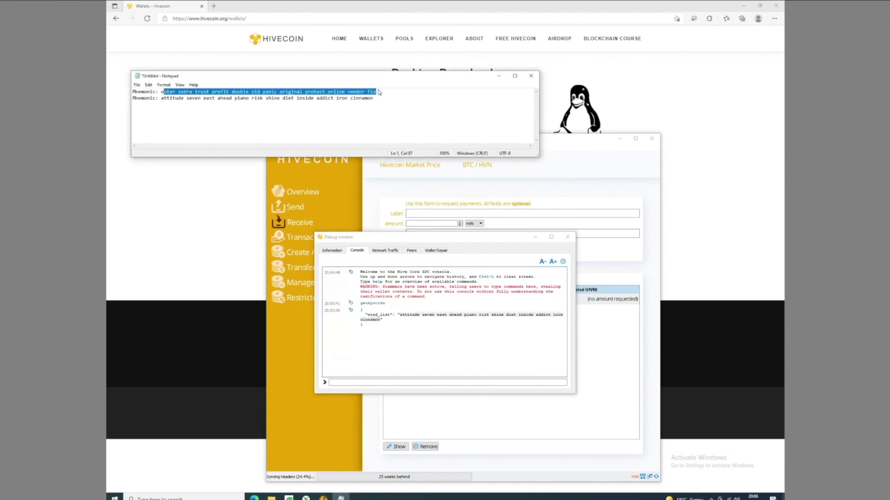
left_click(379, 93)
mouse_move(374, 99)
left_mouse_down()
mouse_move(170, 102)
mouse_move(369, 93)
left_mouse_up()
left_click(379, 94)
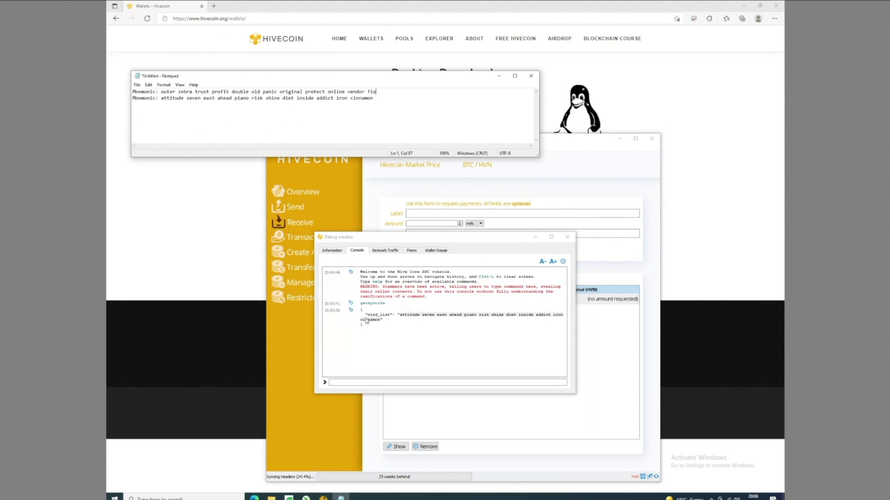
left_click(401, 319)
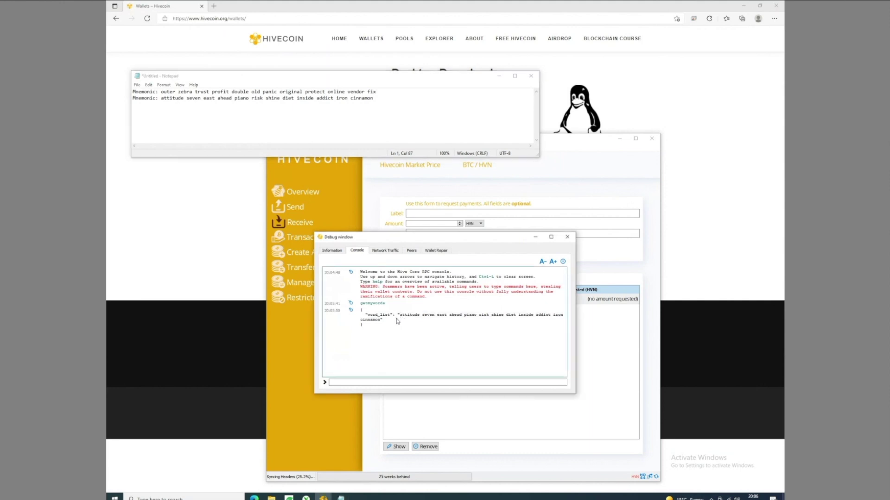
left_click(567, 237)
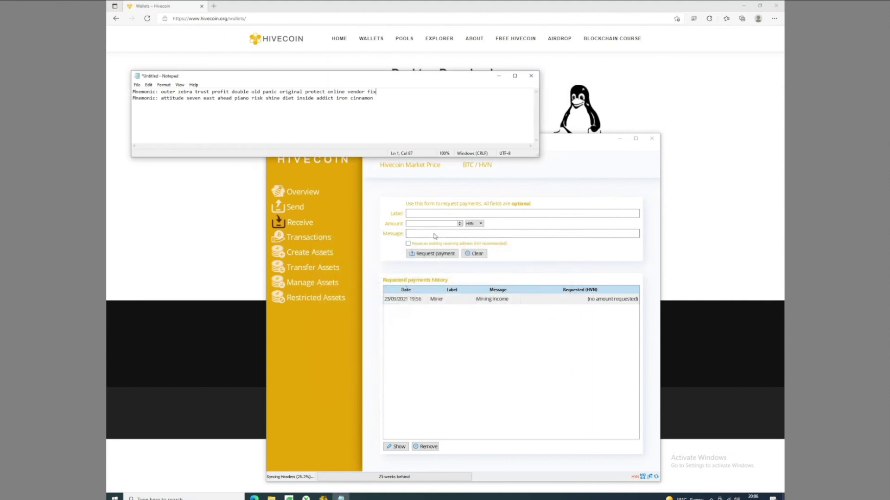
Return to Hive Core and open the dialog for encrypting the wallet.
left_click(591, 142)
left_click(287, 148)
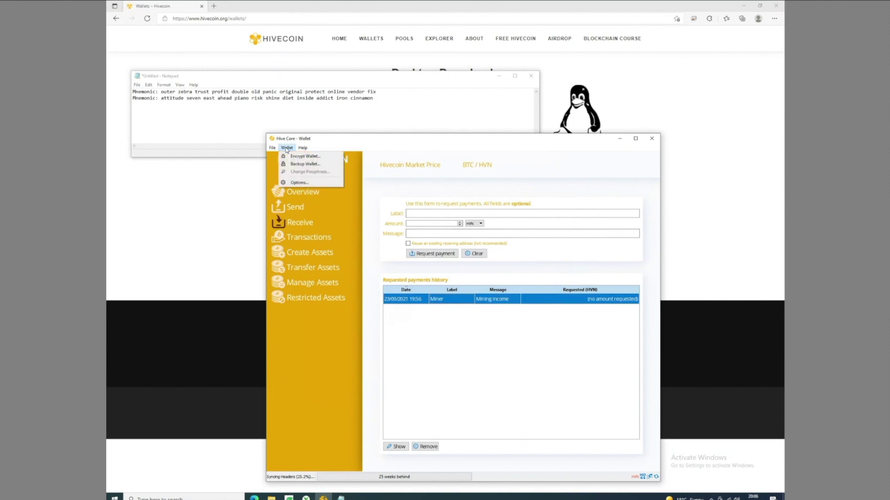
left_click(294, 157)
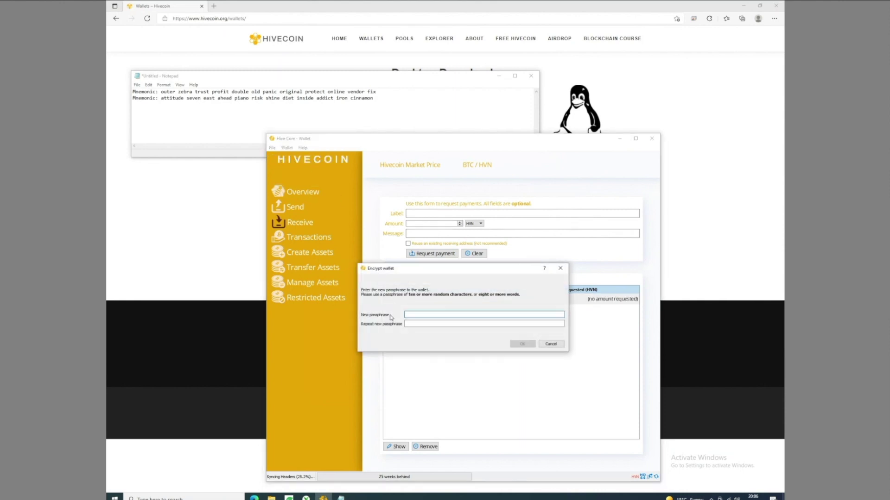
Switch to Notepad, delete the first of the two mnemonic lines, and add the label "Passphrase" on a new line below the remaining one.
left_click(382, 96)
left_click_drag(382, 95, 129, 85)
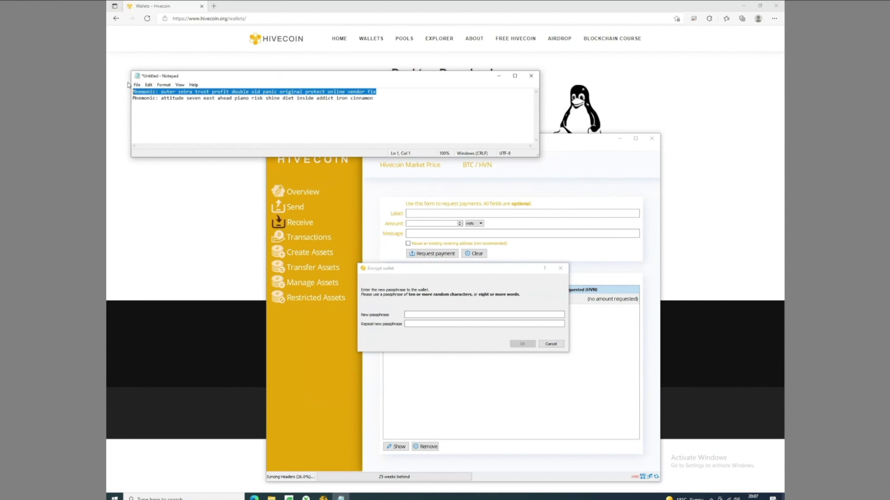
key("ctrl+x")
key("Delete")
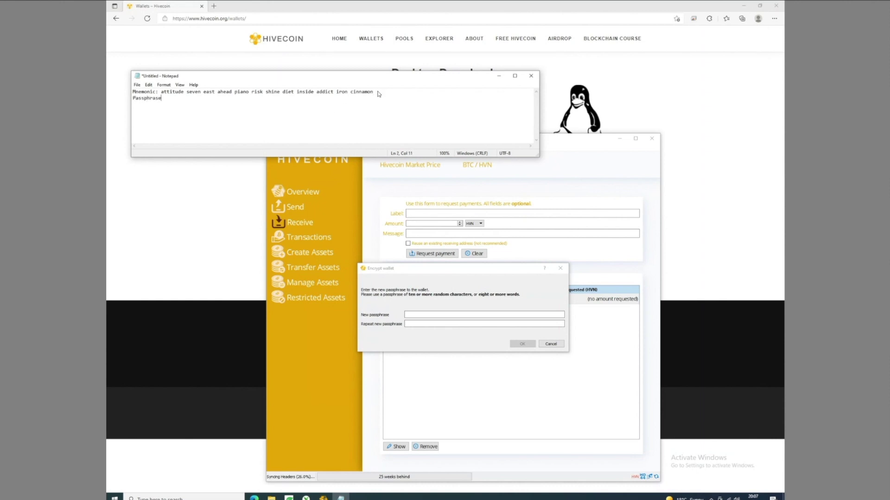
Enter and repeat the new wallet passphrase in Hive Core, and note it in Notepad after the label "Passphrase:".
left_click(491, 317)
type("••")
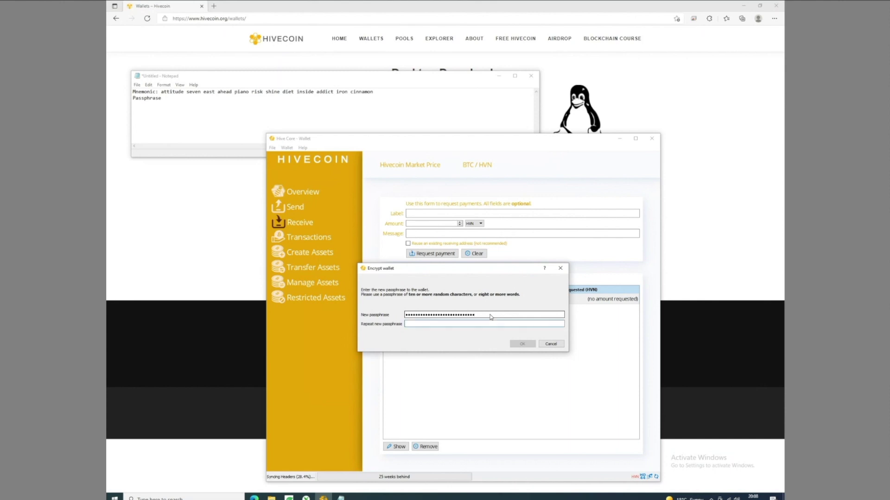
type("***")
left_click(281, 100)
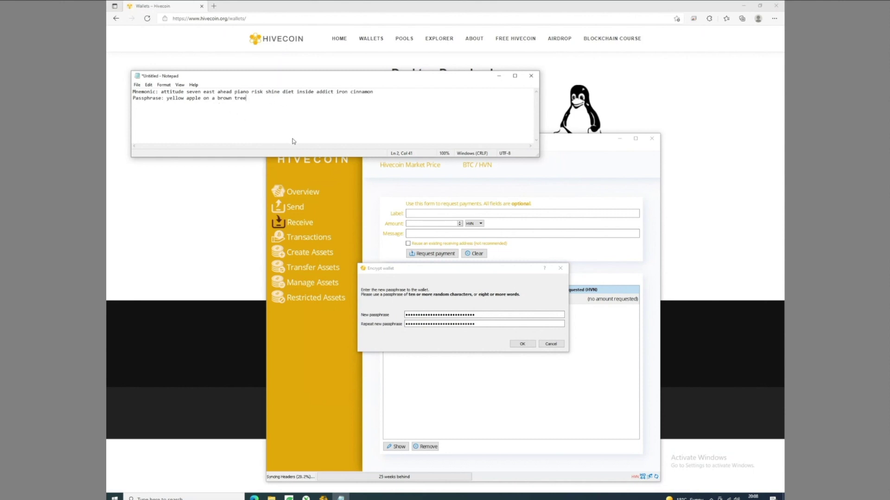
Submit the new passphrase, confirm encrypting the wallet, and let Hive Core close to finish the encryption.
left_click(519, 344)
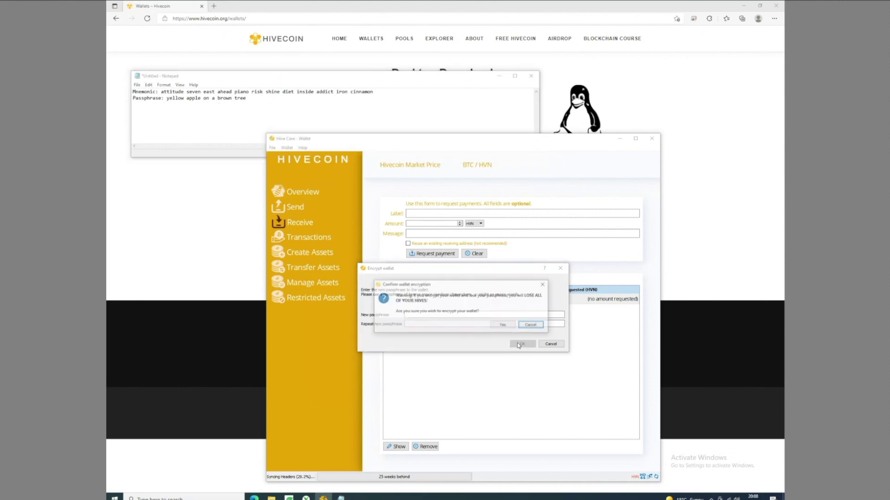
left_click(504, 327)
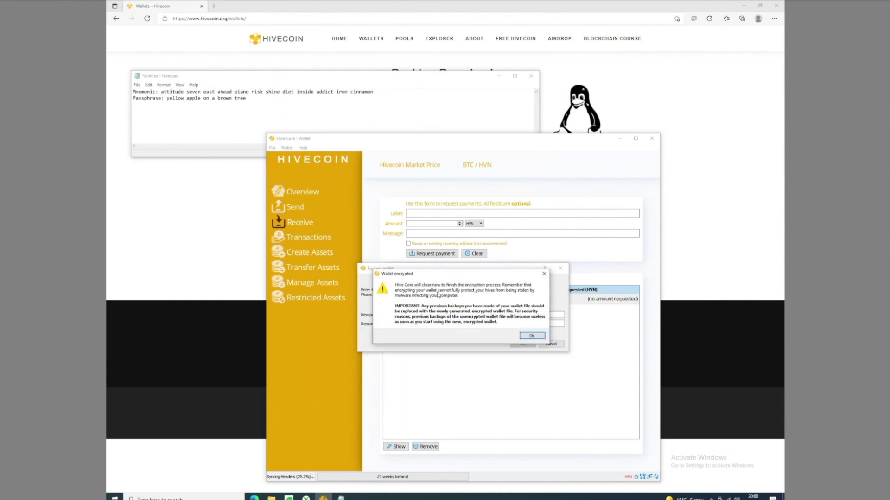
left_click(530, 335)
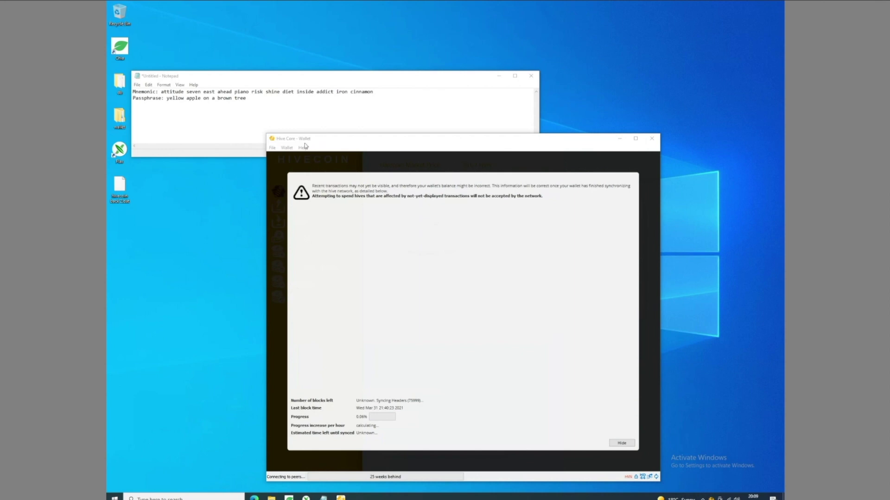
Hide the synchronisation overlay in Hive Core and back up the encrypted wallet to the Desktop as random-wallet1.
left_click(621, 444)
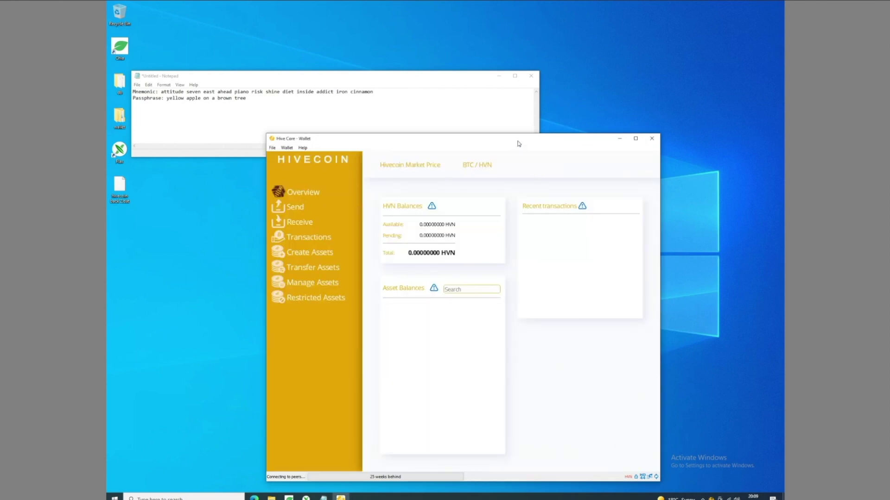
left_click(286, 148)
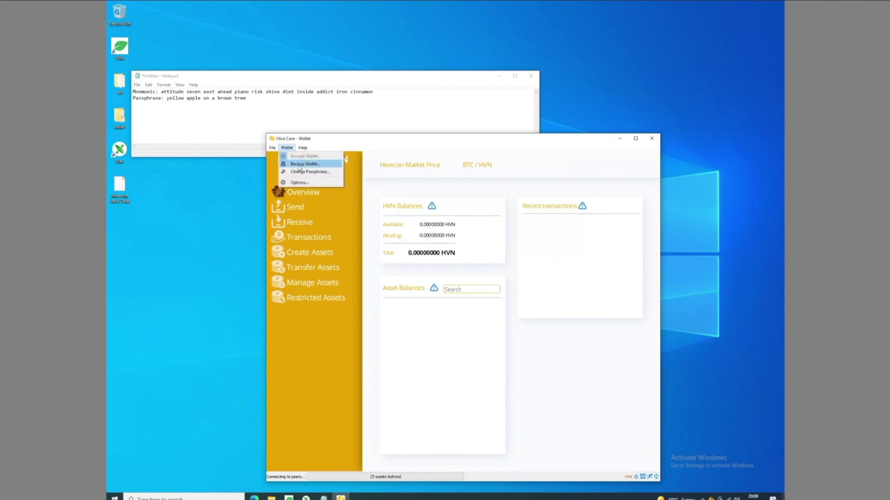
left_click(299, 164)
left_click(295, 199)
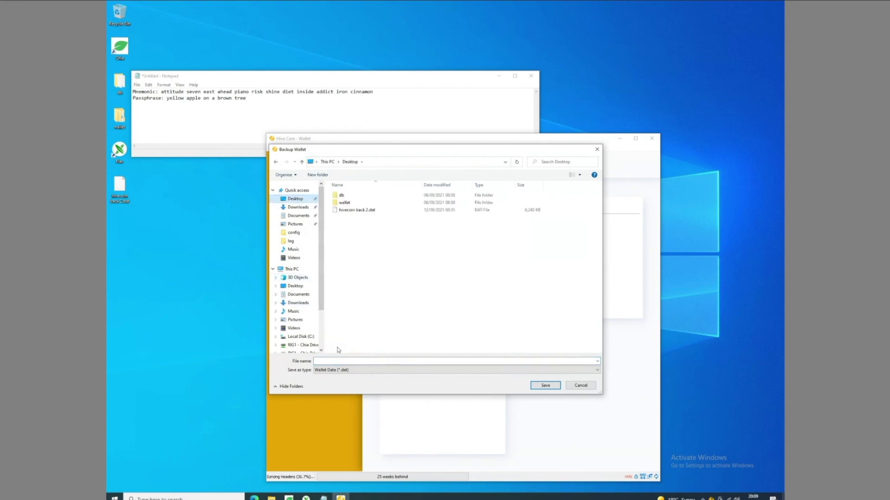
left_click(339, 361)
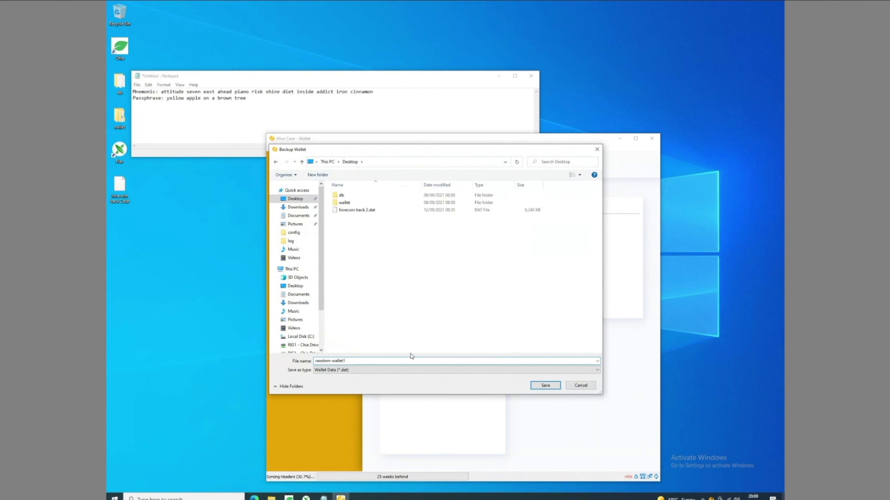
left_click(544, 386)
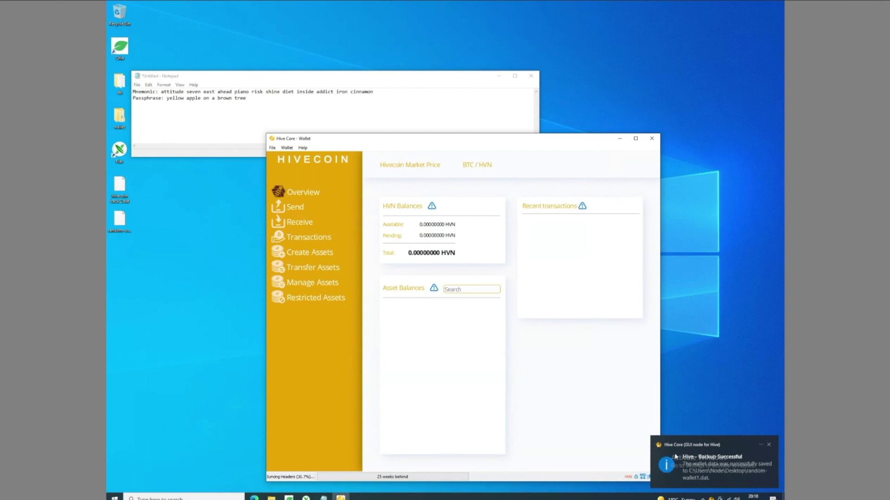
left_click(120, 222)
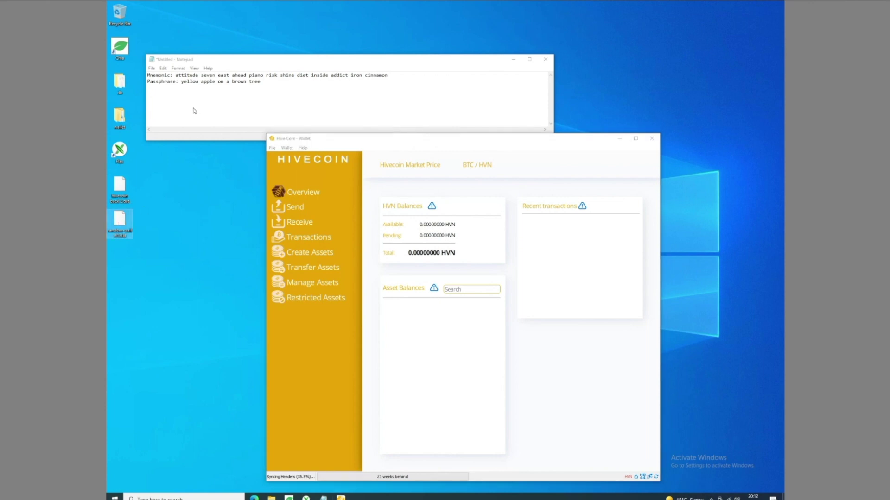
left_click(167, 89)
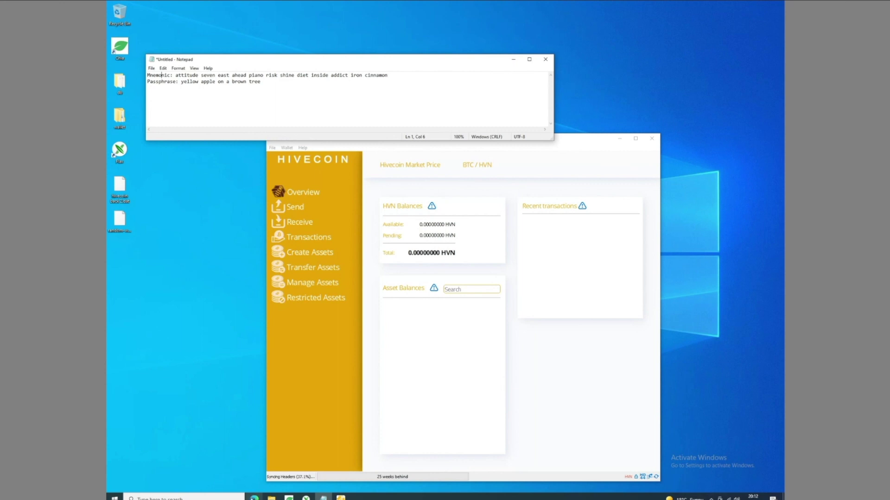
Switch to the browser, go to wallet.hivecoin.org, and sign in with the Google account.
left_click(254, 498)
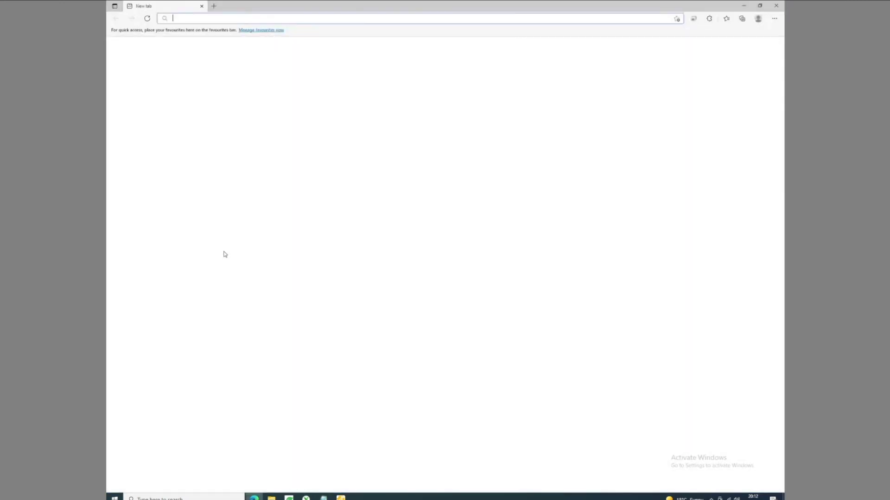
type("wa")
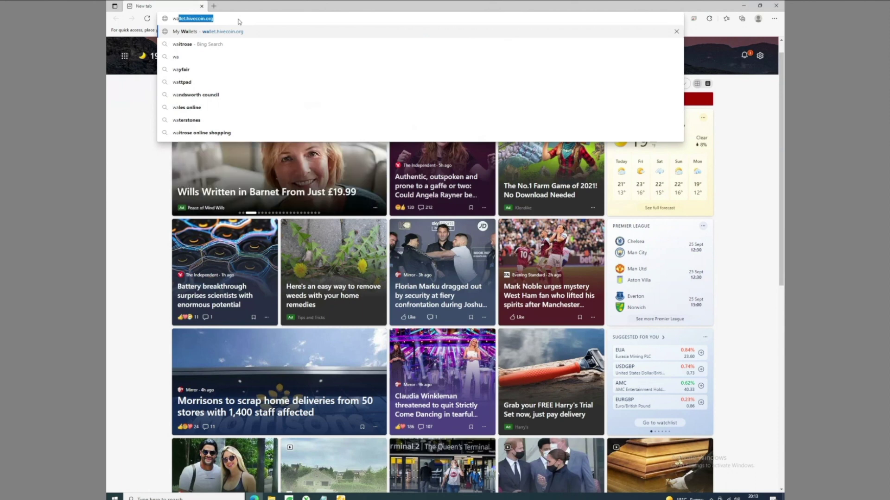
key("Return")
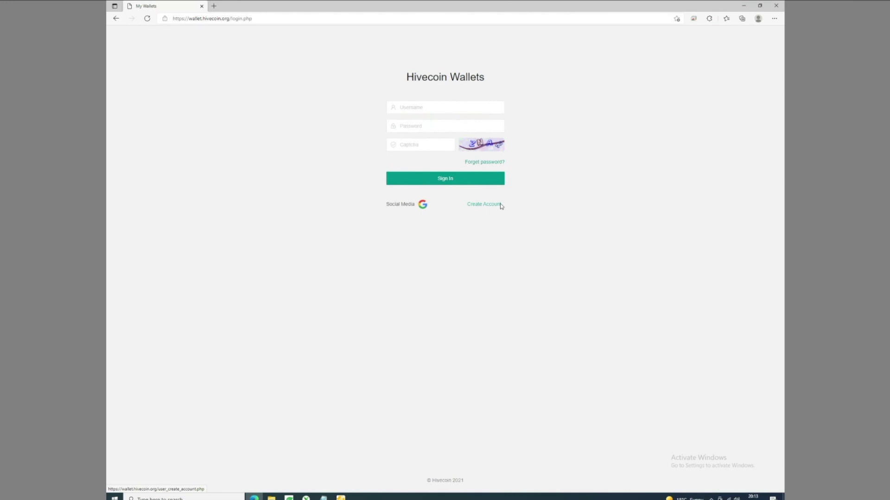
left_click(424, 207)
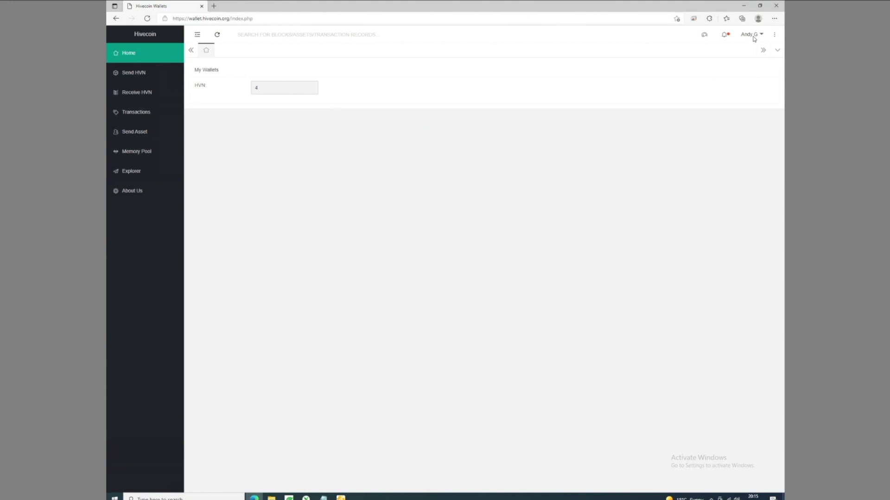
Open the account's Wallets Switch page and activate its Mnemonic field.
mouse_move(755, 38)
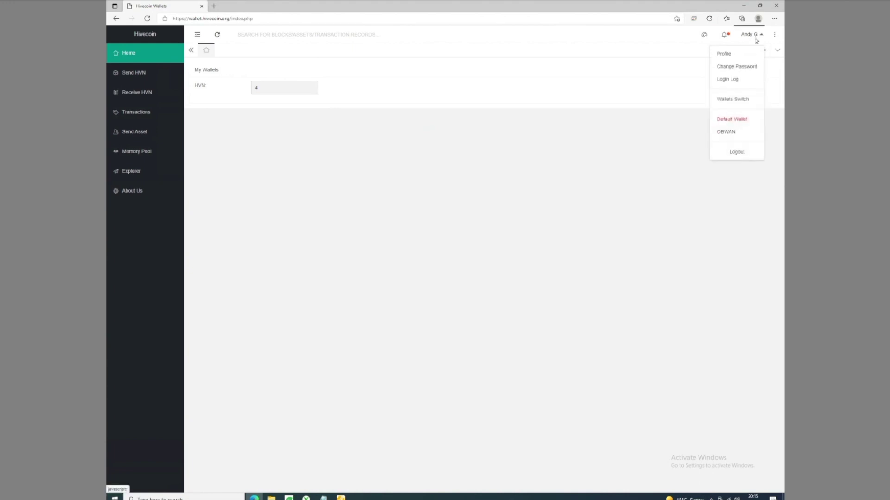
left_click(731, 100)
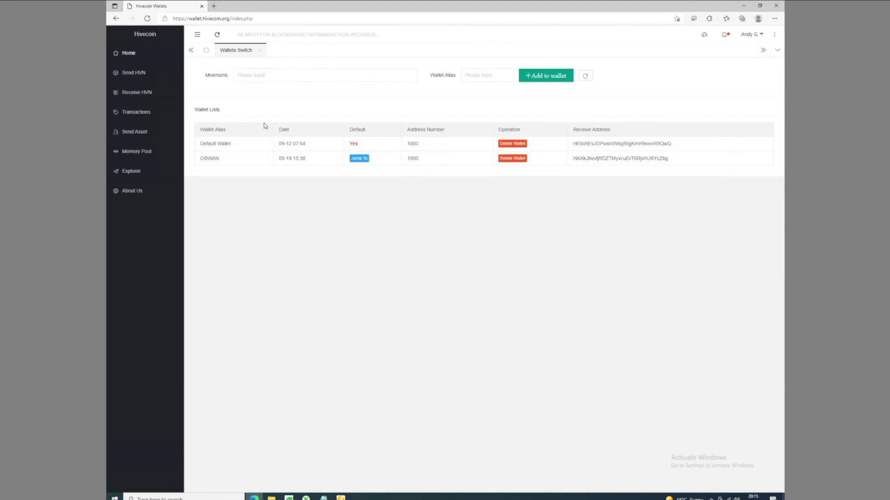
double_click(215, 75)
left_click(251, 78)
Copy the wallet's recovery phrase from Notepad into the Mnemonic field of the web wallet.
left_click(324, 499)
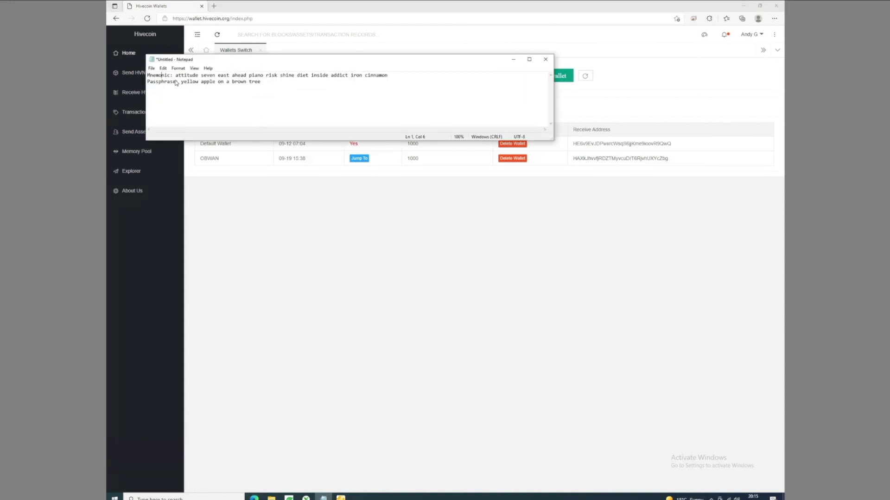
left_click_drag(177, 78, 385, 77)
right_click(384, 77)
left_click(396, 96)
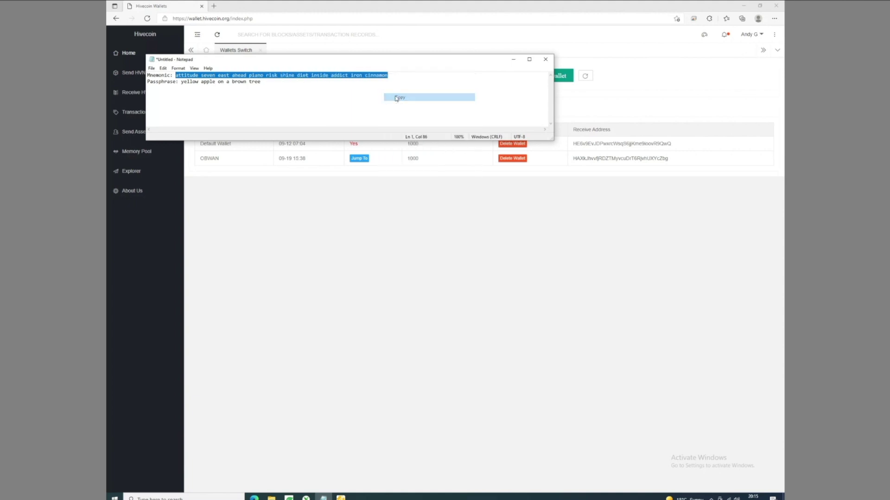
left_click(344, 236)
right_click(288, 79)
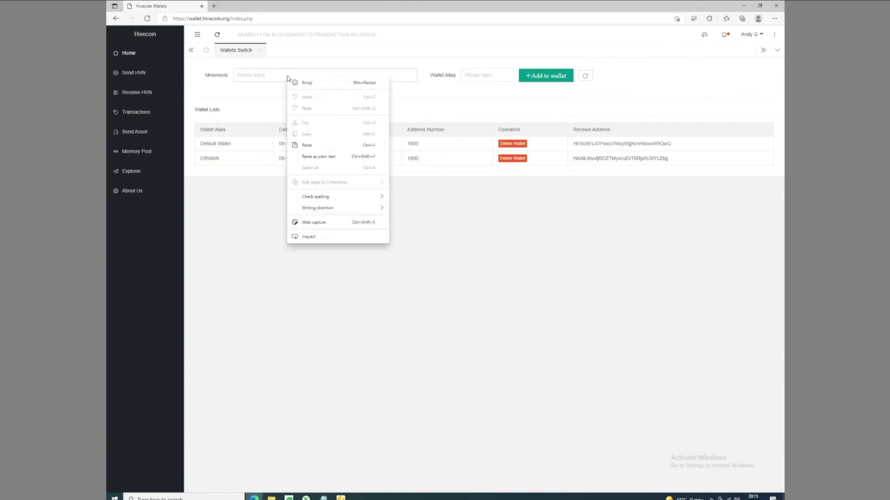
left_click(306, 145)
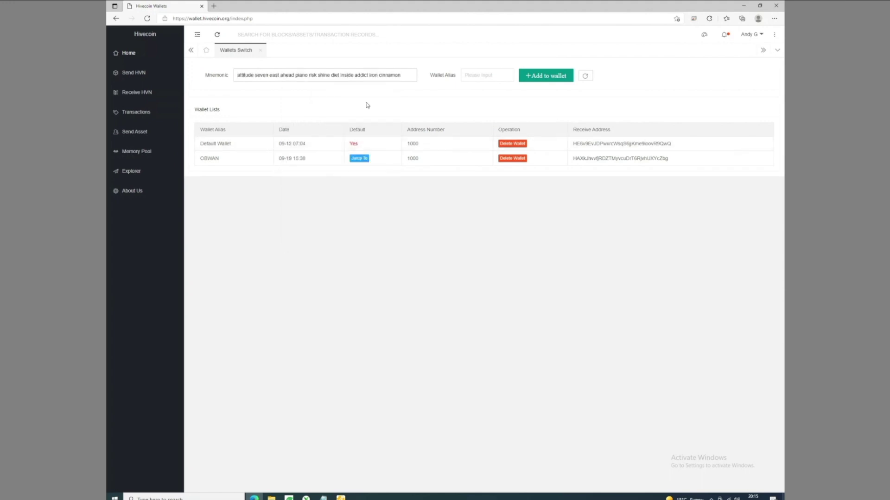
Give the wallet the alias OBWANKENOB, add it to the wallet list, and switch to it.
left_click(474, 82)
type("ON")
type("BWA")
type("NKENOB")
left_click(537, 77)
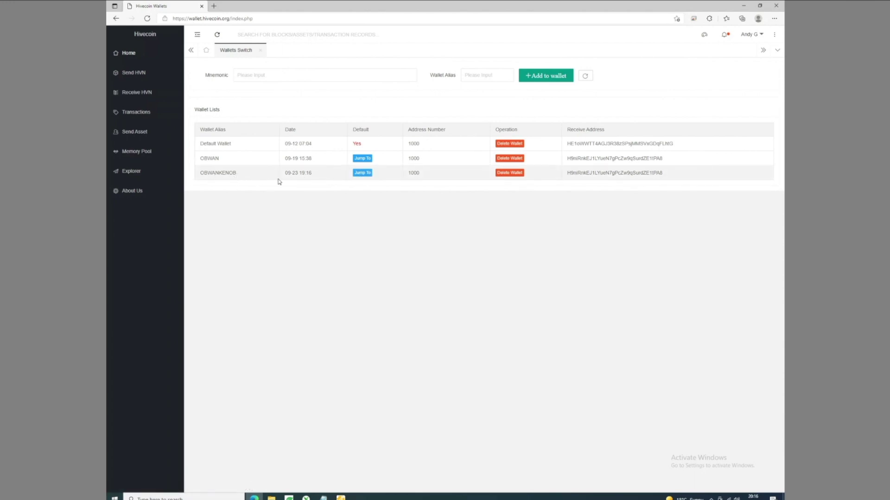
left_click(363, 173)
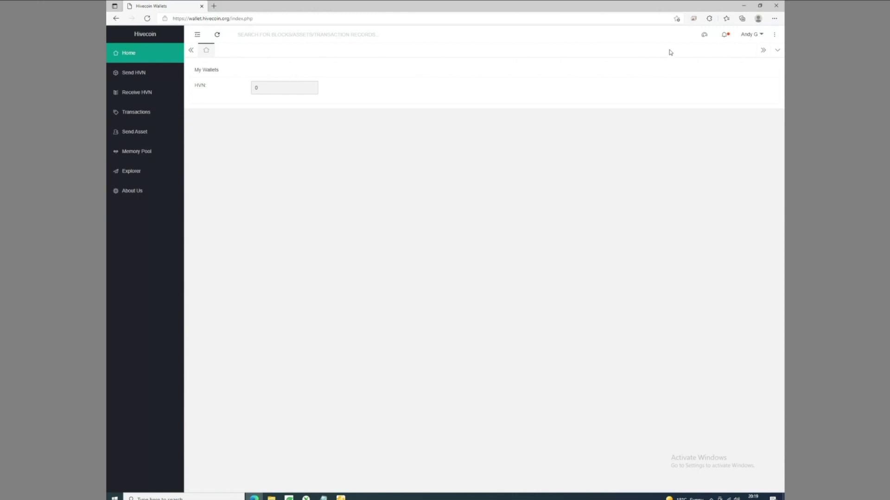
Minimise the browser, install Hive Core (64-bit) in the default folder without shortcuts, and run it on finishing.
key("alt+Tab")
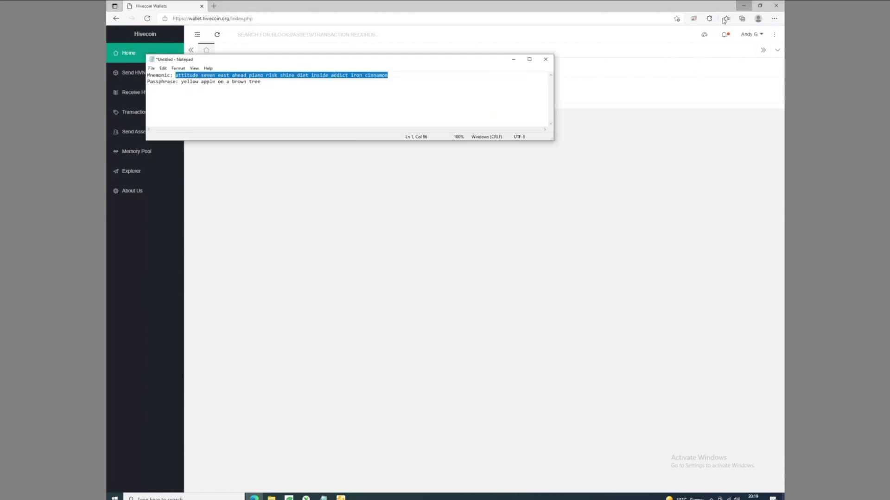
left_click(743, 5)
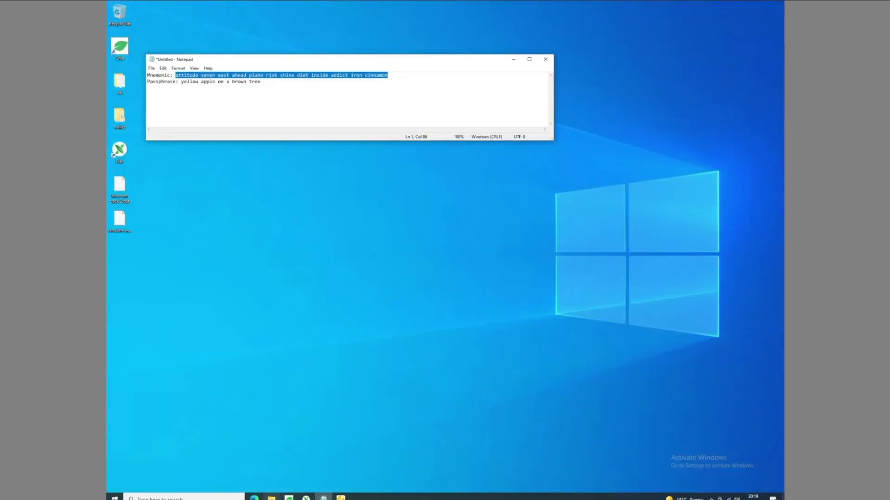
left_click(483, 306)
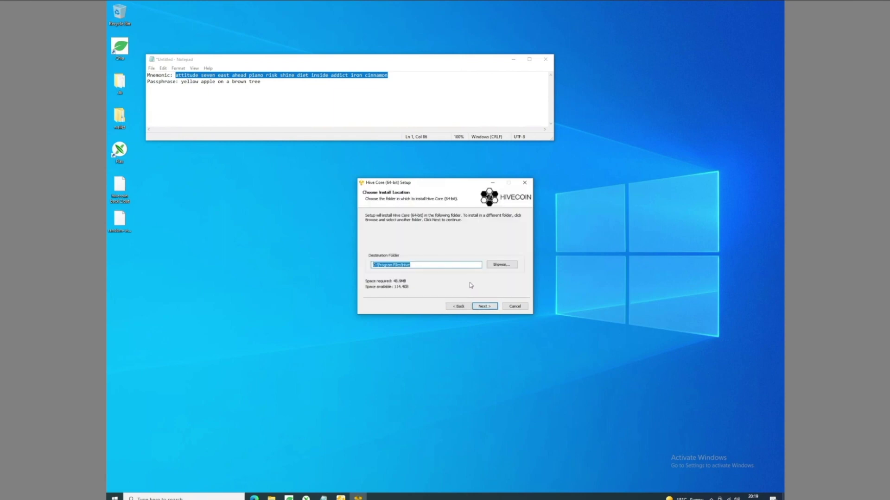
left_click(484, 307)
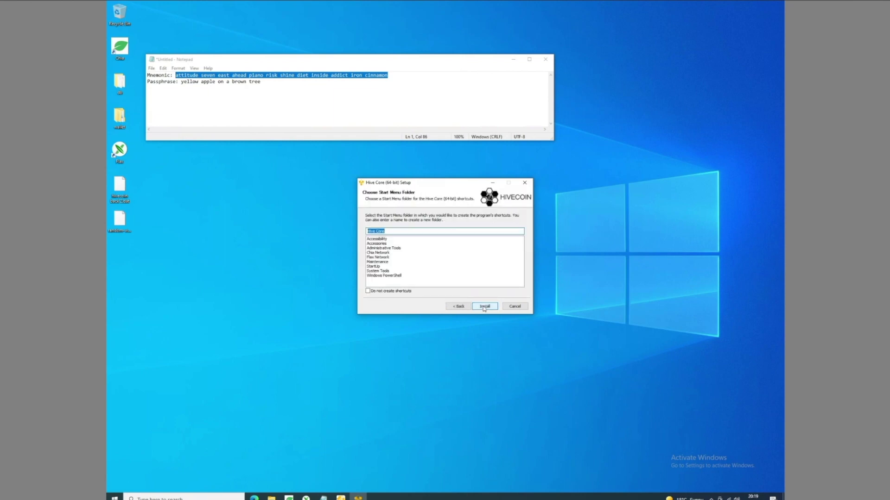
left_click(410, 292)
left_click(481, 307)
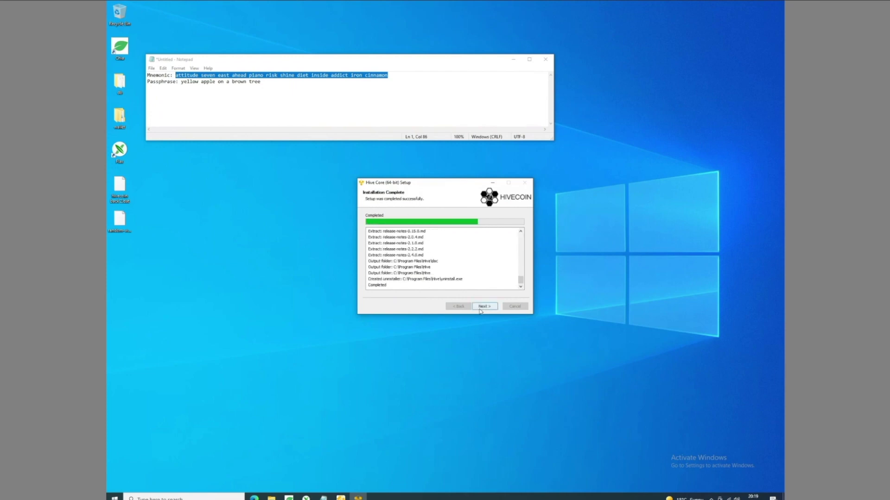
left_click(481, 308)
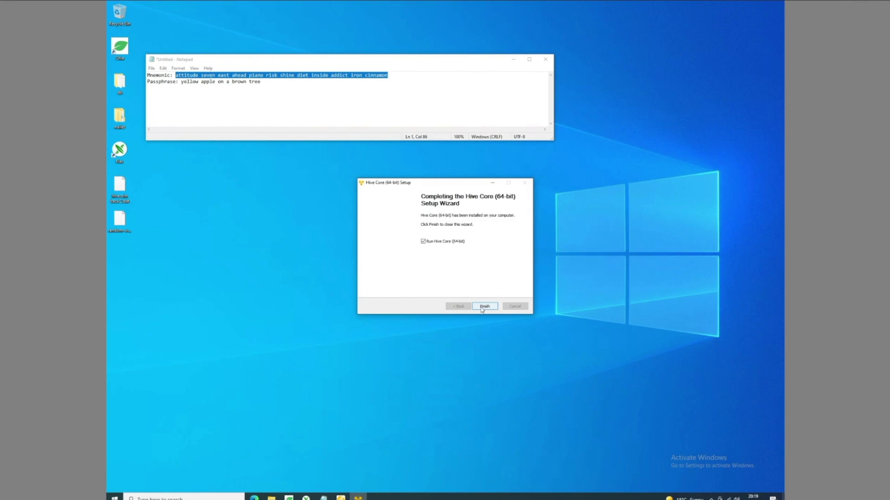
left_click(483, 307)
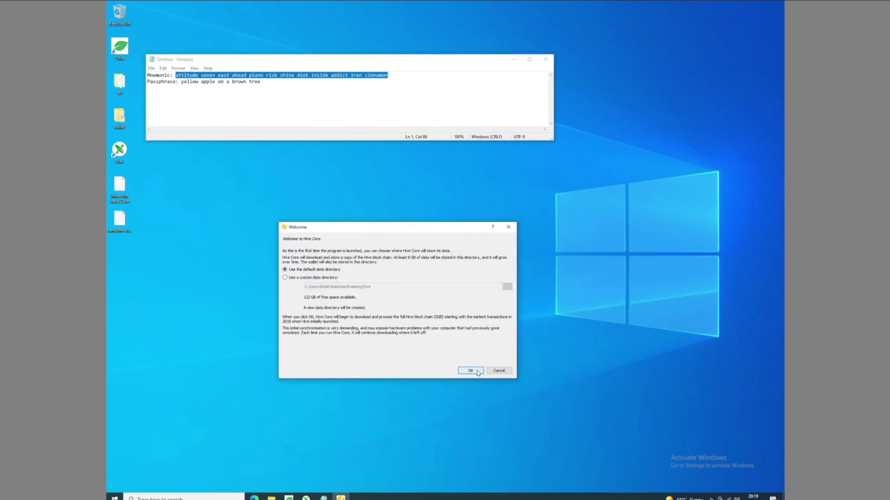
Keep the default data directory, import the wallet using the recovery phrase copied from Notepad without a passphrase, and hide the synchronisation overlay.
left_click(476, 370)
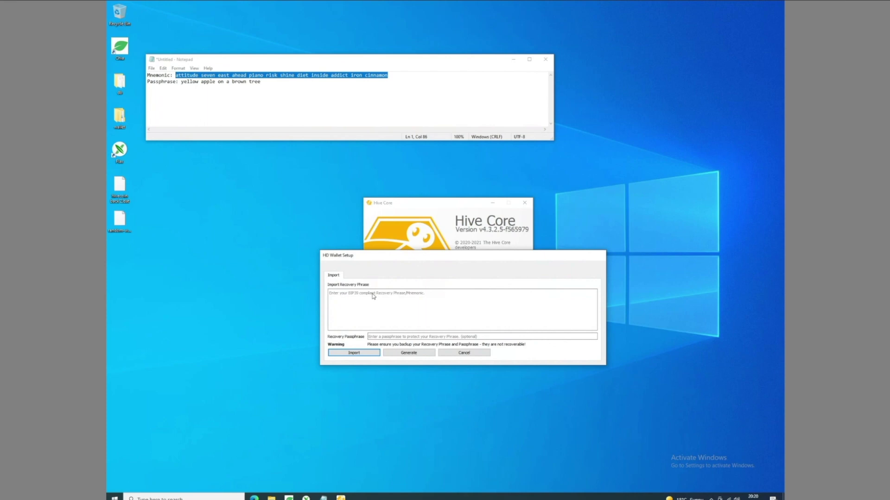
right_click(348, 80)
left_click(363, 98)
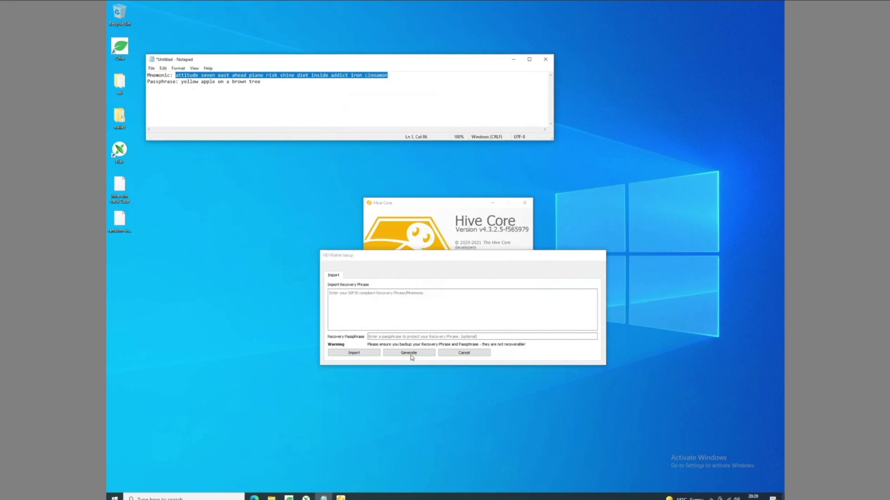
left_click(376, 299)
right_click(376, 300)
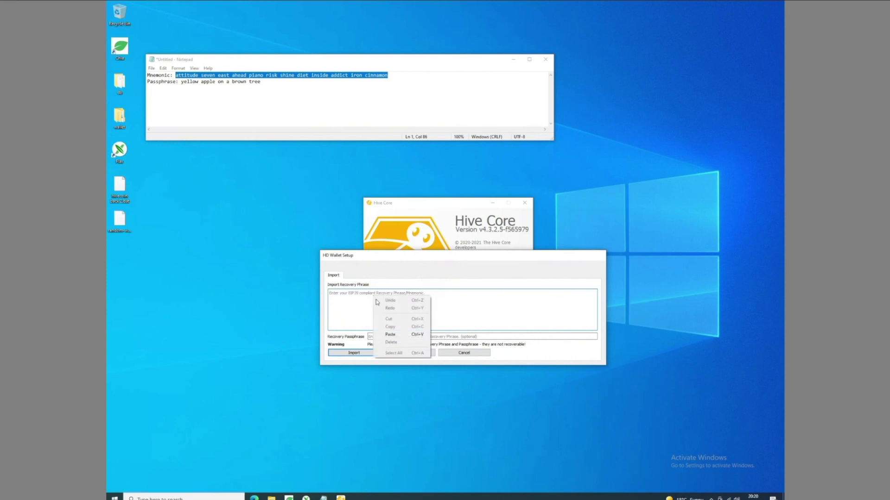
left_click(391, 334)
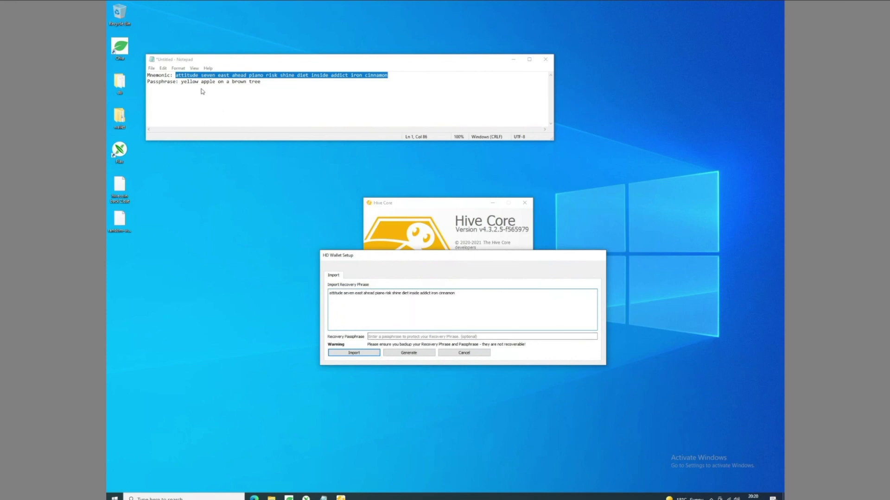
left_click(369, 352)
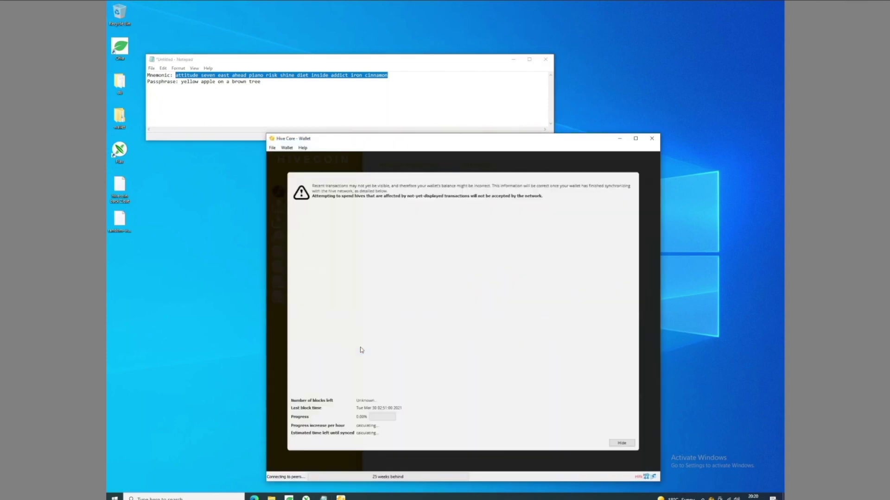
left_click(621, 453)
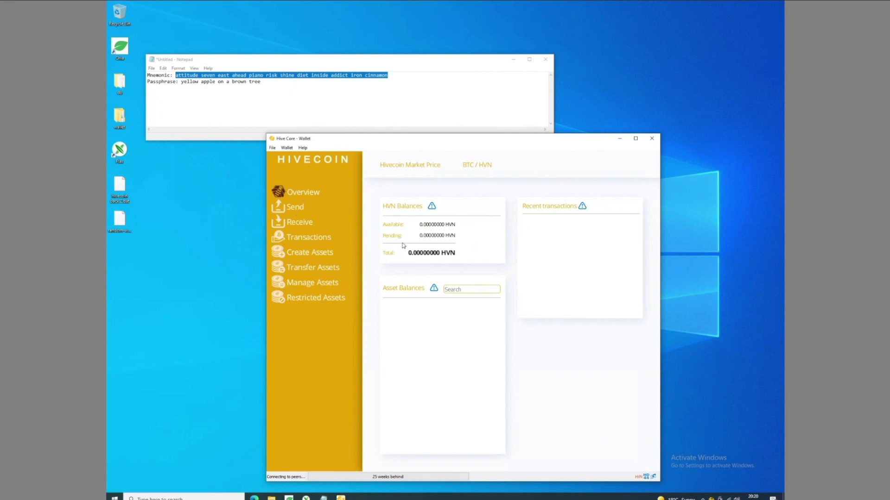
Run getmywords in the Hive Core debug console to check the imported wallet's recovery phrase, and close the debug window.
left_click(287, 148)
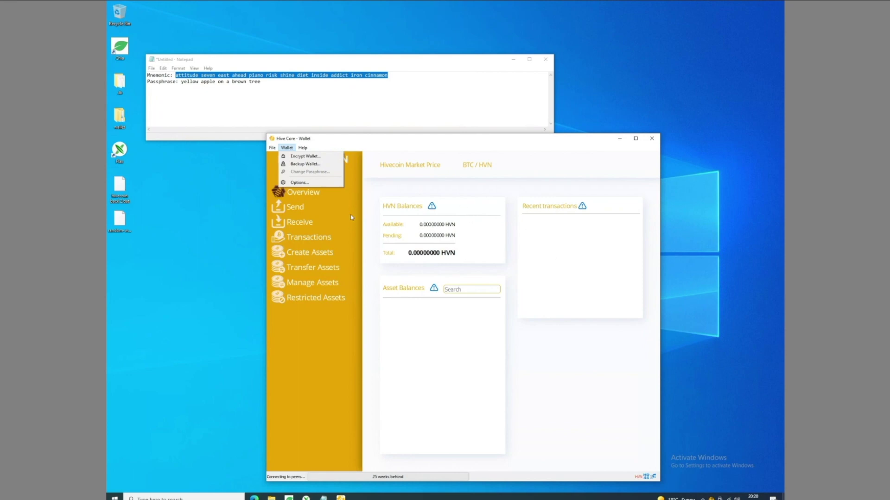
left_click(304, 148)
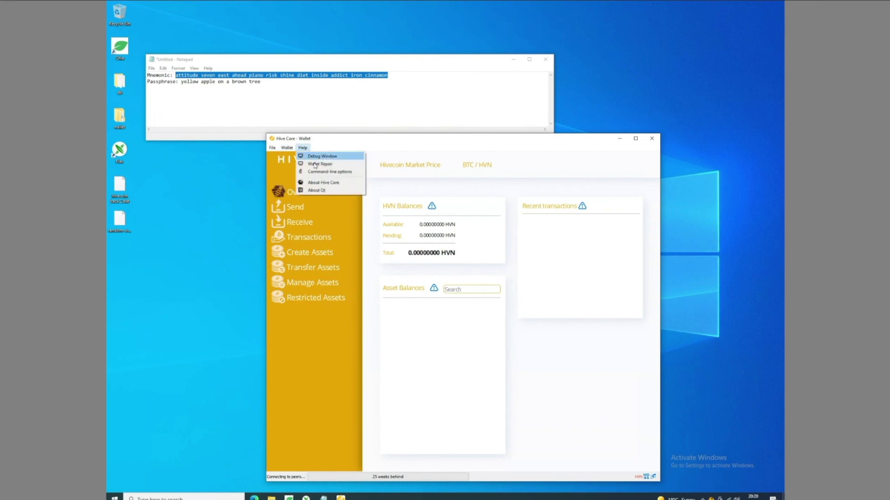
left_click(320, 157)
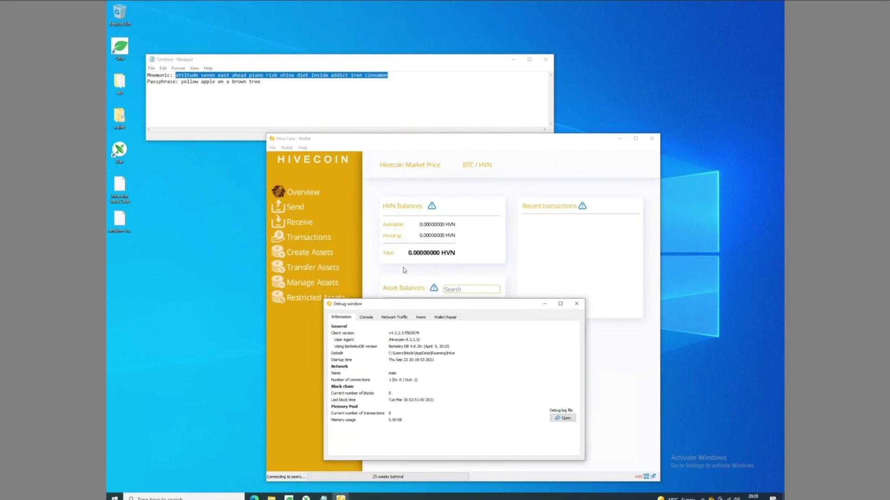
left_click(367, 319)
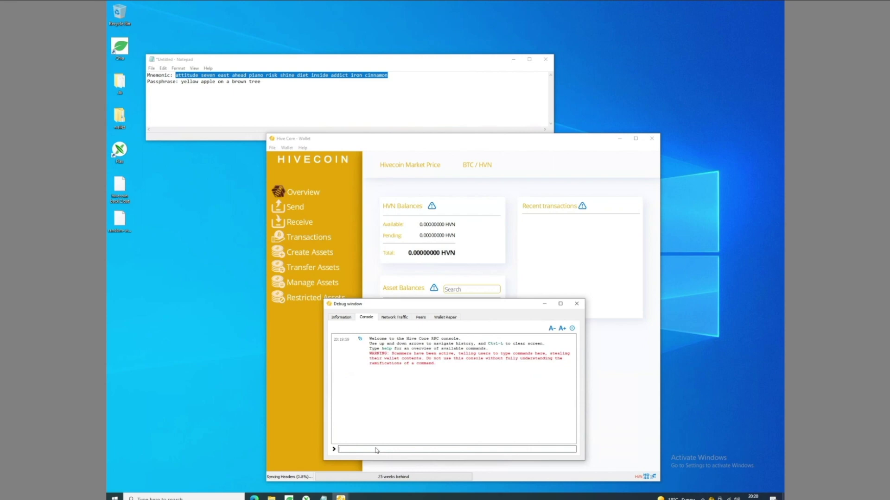
type("get")
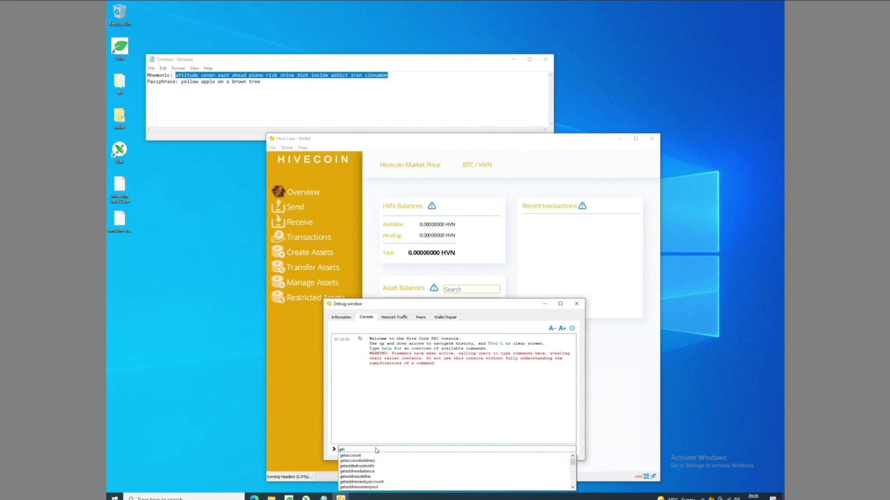
type("mywor")
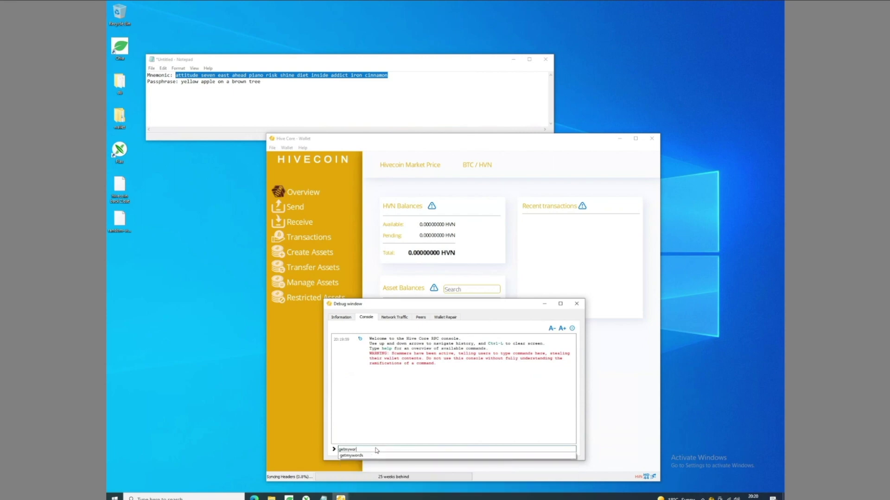
type("ds")
key("Return")
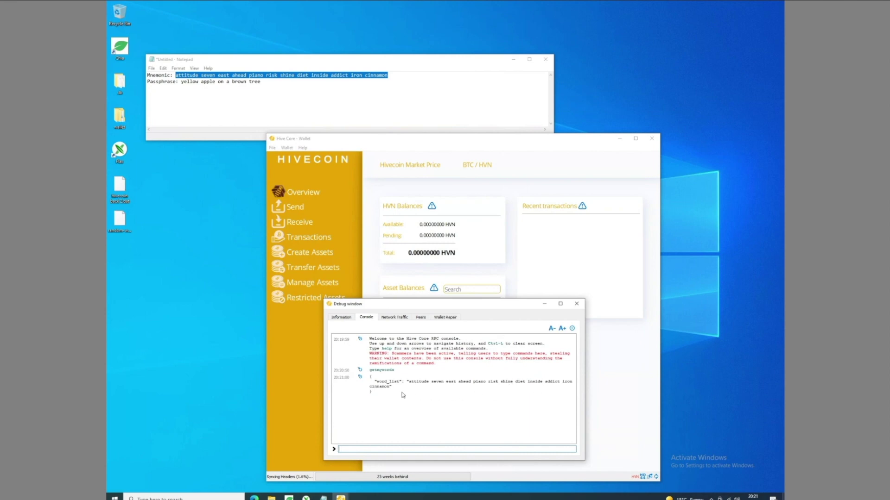
left_click(576, 303)
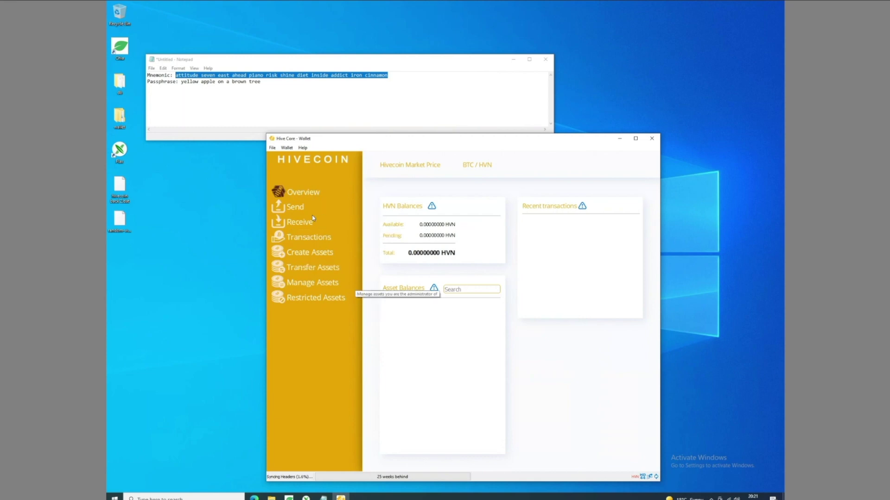
Reopen the debug console and review its recovery phrase alongside the backup files on the desktop and the Notepad notes.
left_click(303, 148)
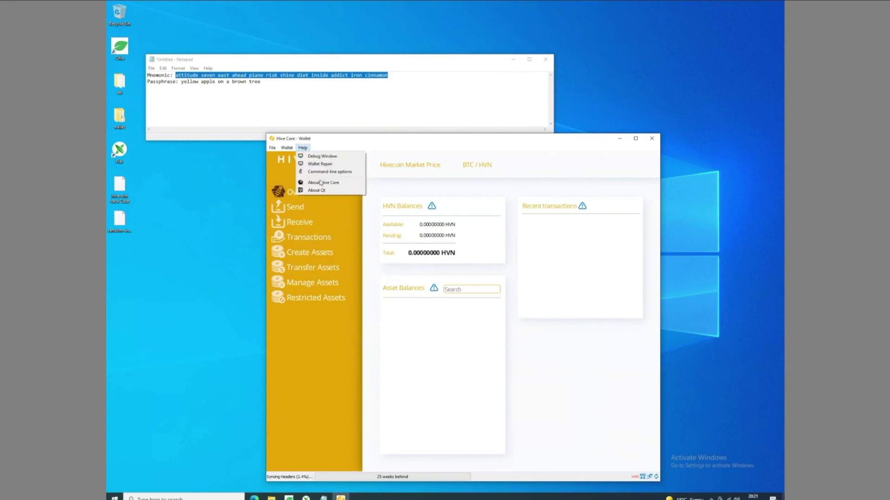
left_click(321, 156)
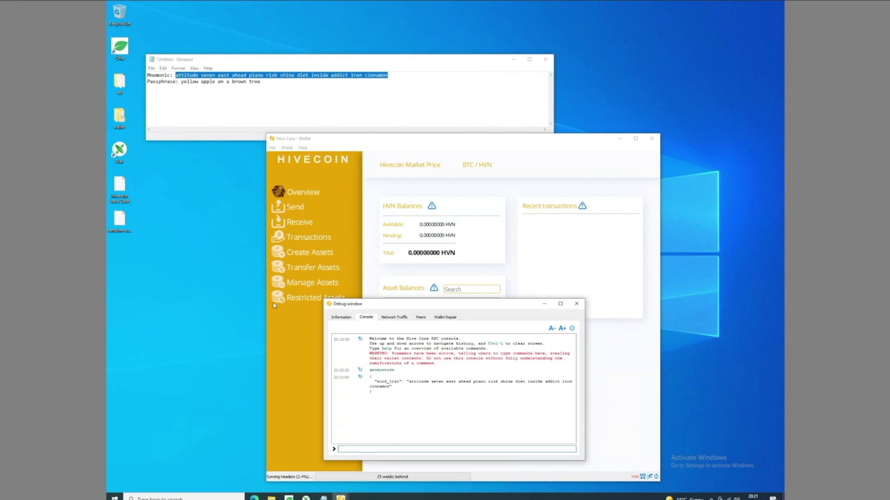
left_click_drag(148, 189, 110, 275)
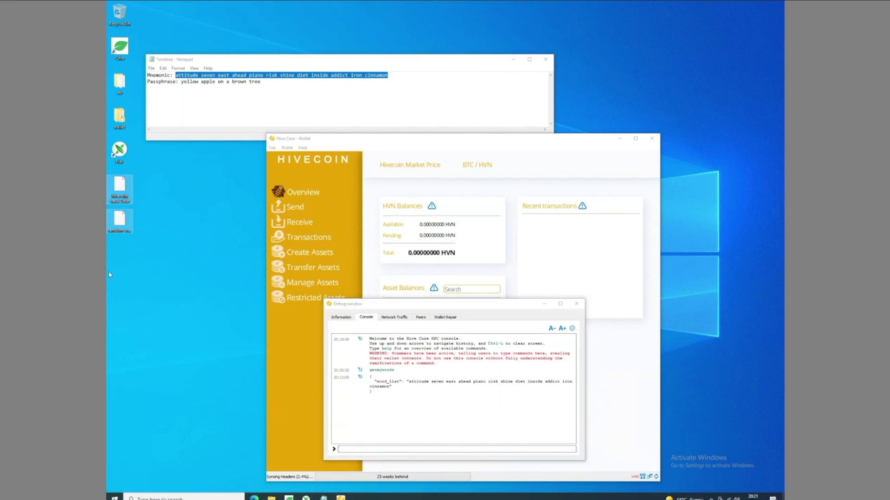
left_click(120, 219)
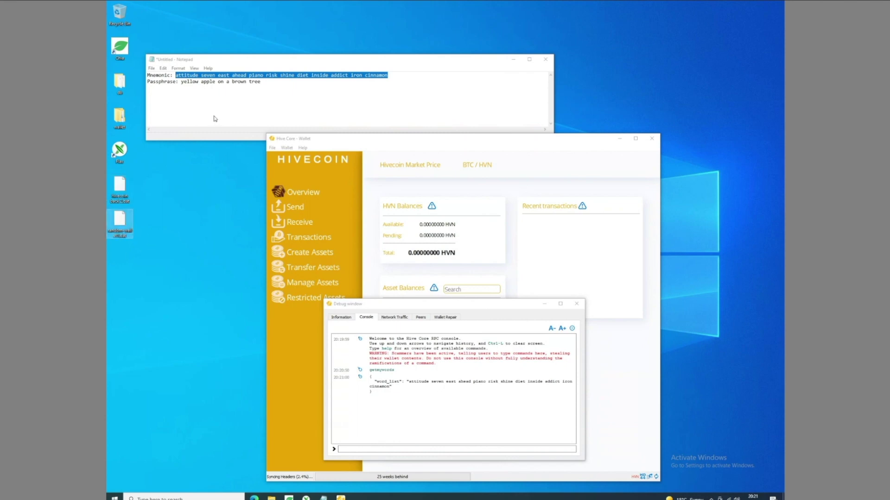
left_click(193, 82)
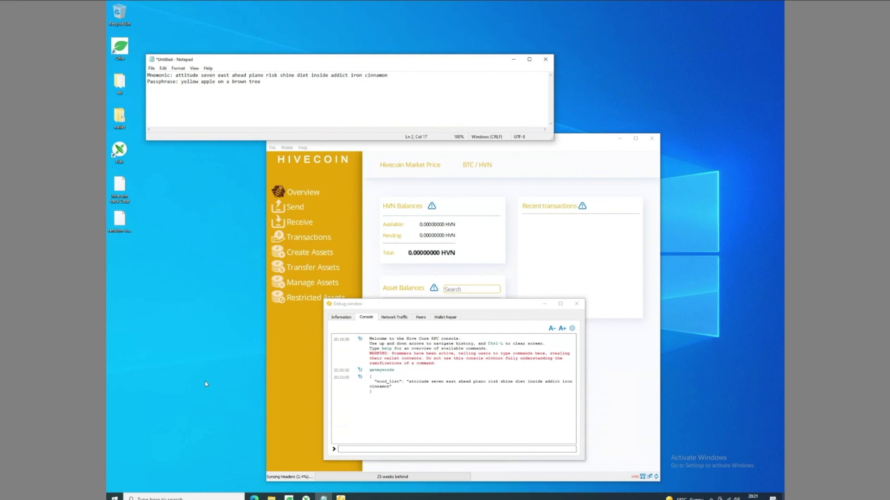
Switch to the browser and view the Hivecoin web wallet's home page.
left_click(254, 499)
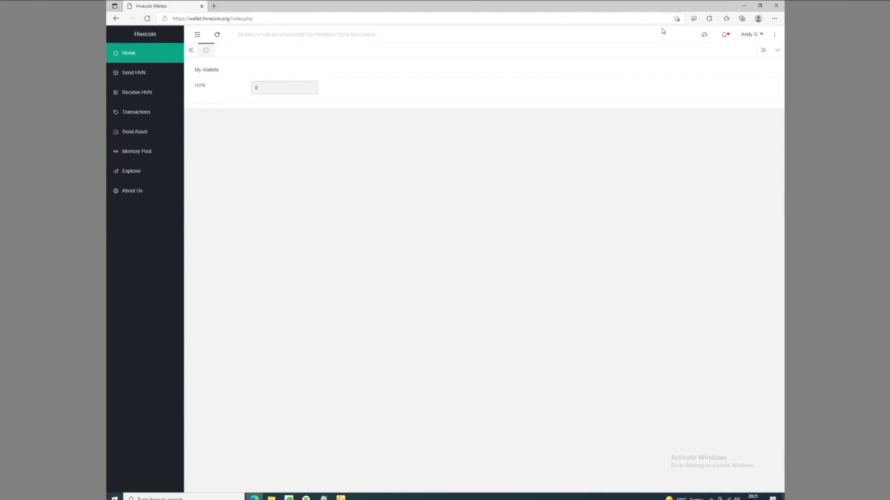
mouse_move(340, 497)
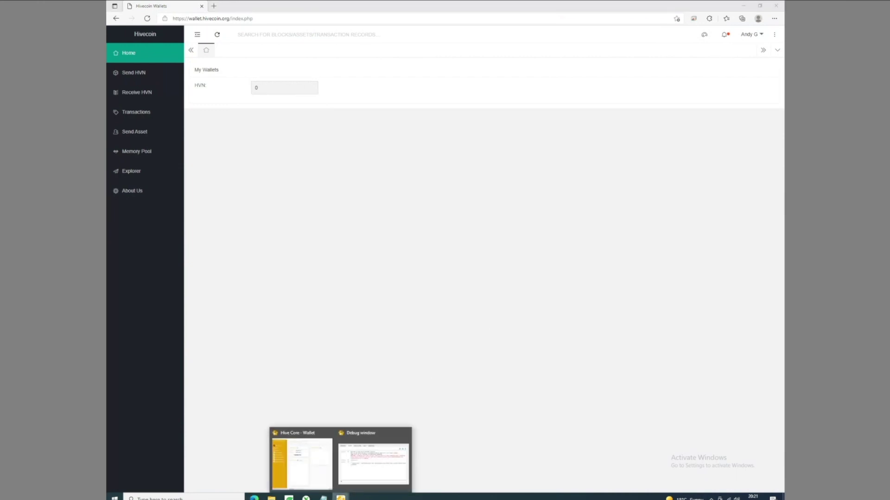
left_click(325, 298)
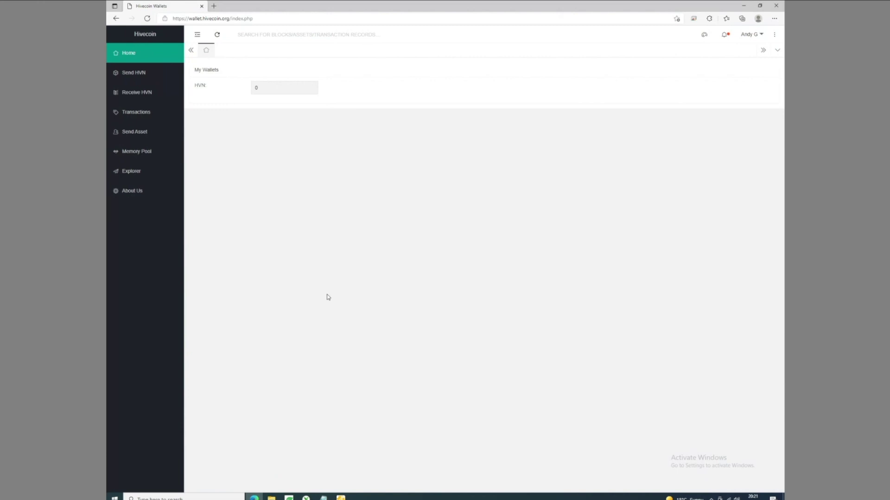